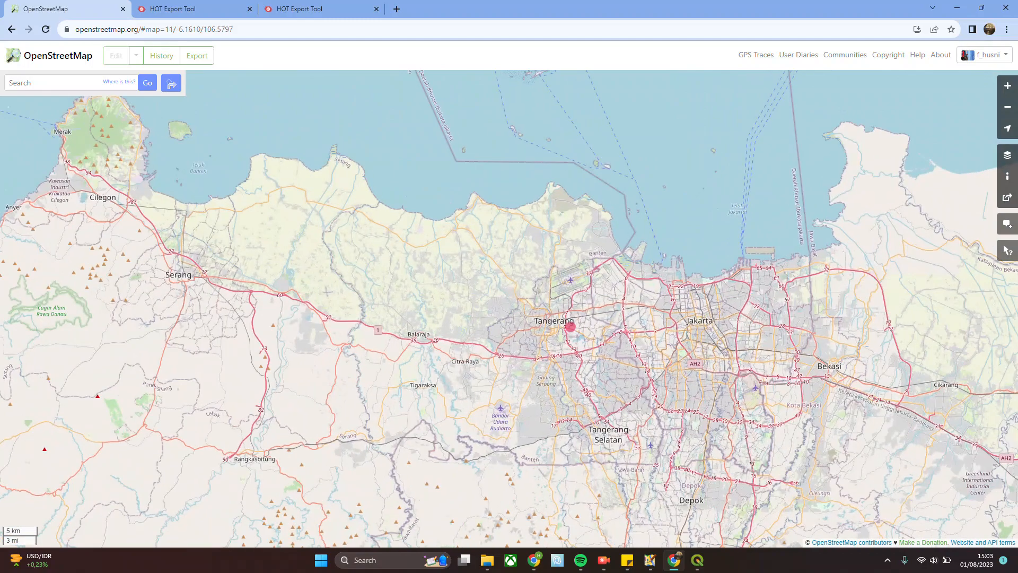
- Examine the Tangerang and Jakarta area on the OpenStreetMap map at several zoom levels
scroll(570, 332, up, 1)
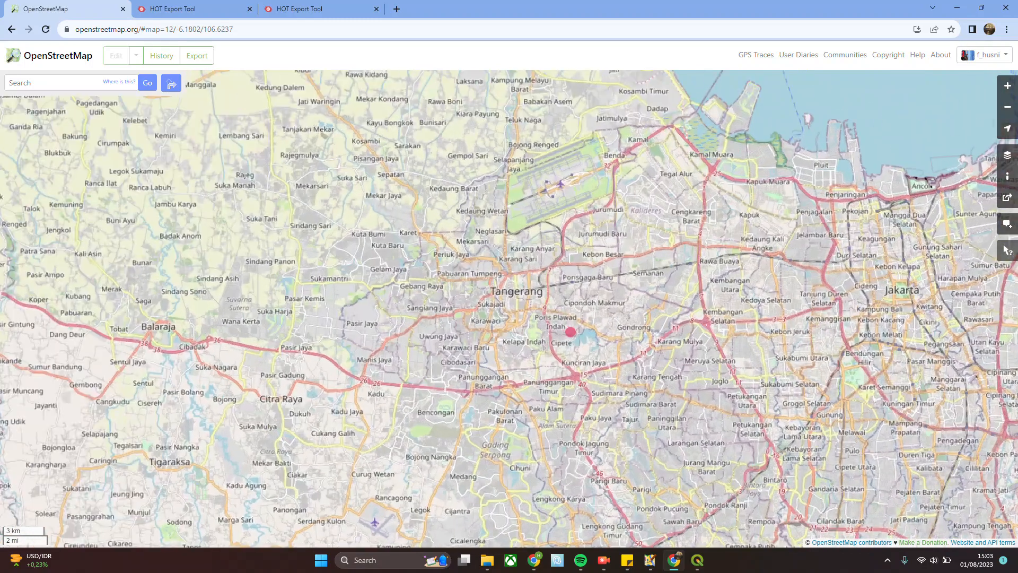
drag(569, 303, 524, 313)
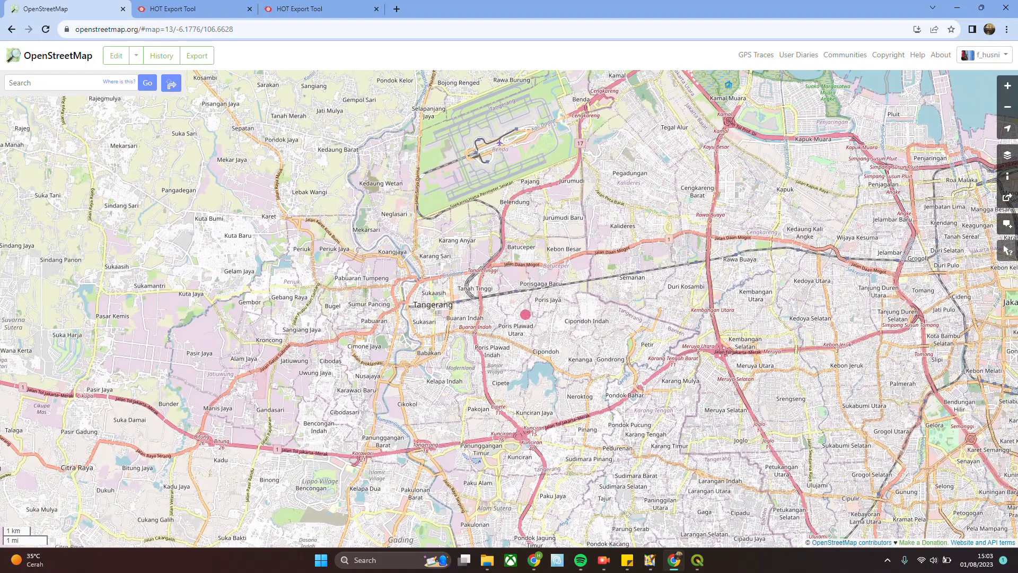
scroll(525, 314, down, 1)
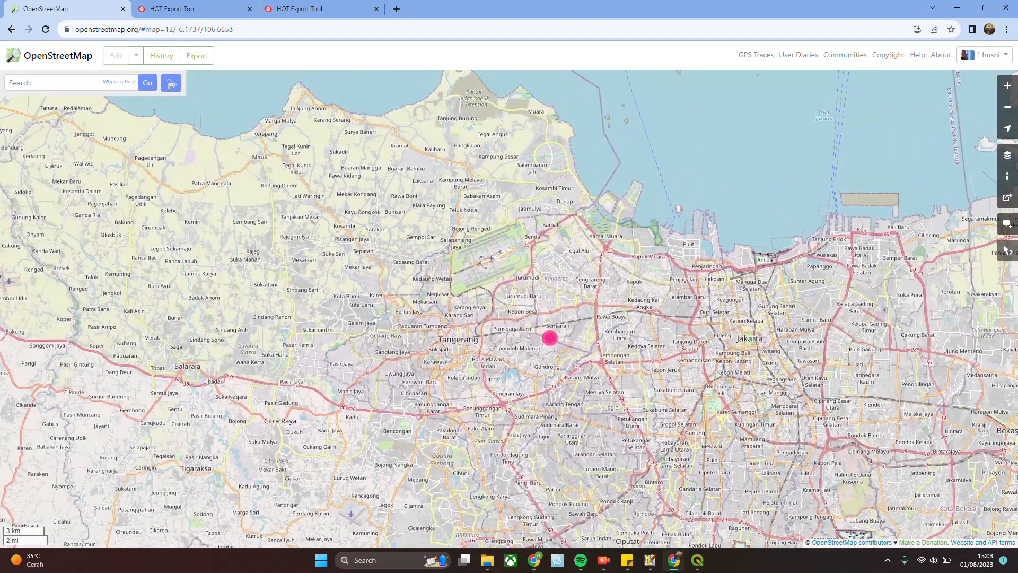
drag(518, 325, 545, 291)
scroll(546, 297, down, 1)
drag(563, 327, 546, 345)
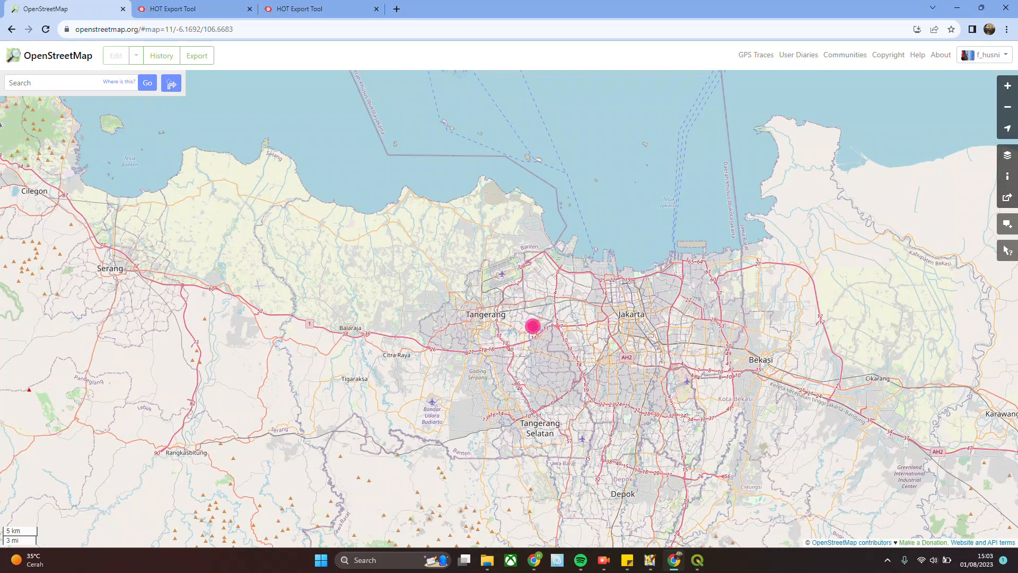
scroll(532, 322, up, 2)
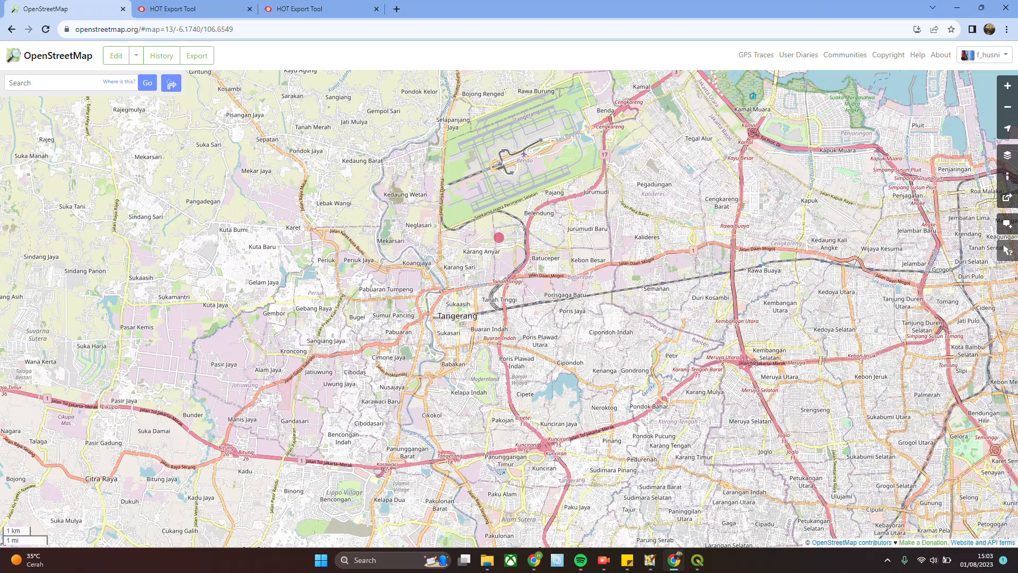
- Switch to the HOT Export Tool home page and select its web address, export.hotosm.org/en/v3/
click(207, 10)
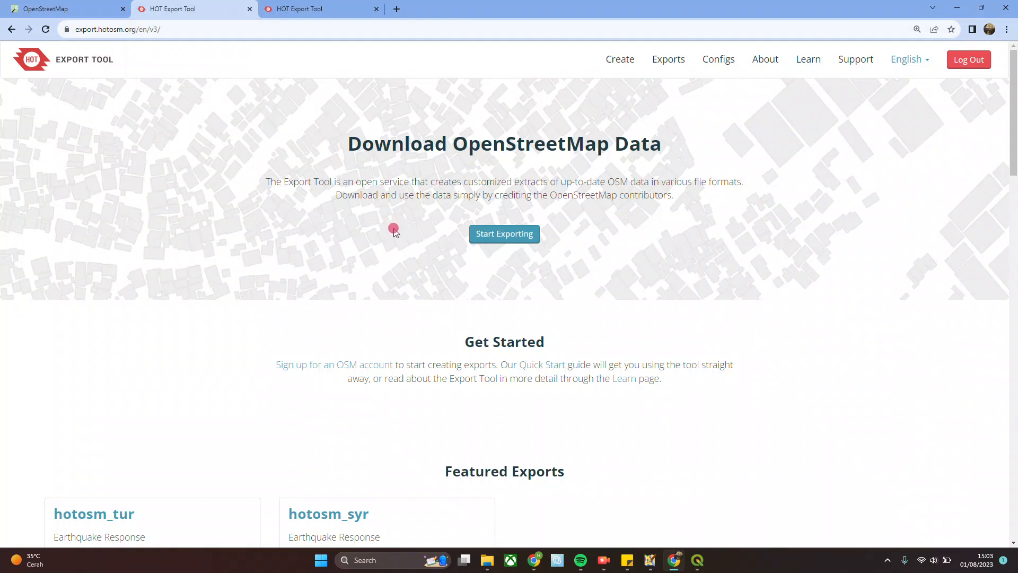
click(175, 29)
click(243, 85)
click(225, 35)
click(95, 9)
click(151, 8)
click(80, 9)
click(156, 5)
click(87, 5)
click(164, 5)
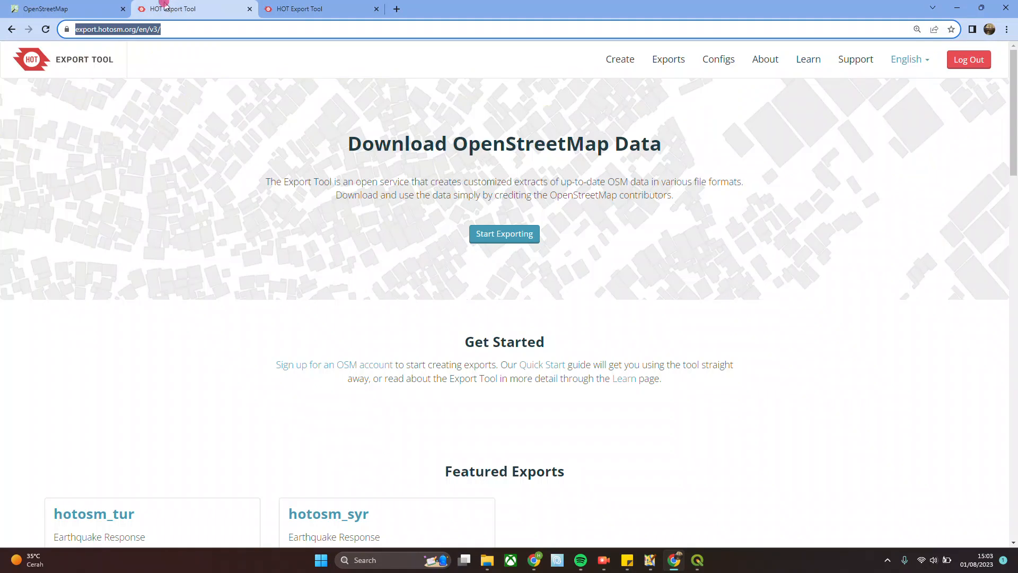
click(182, 29)
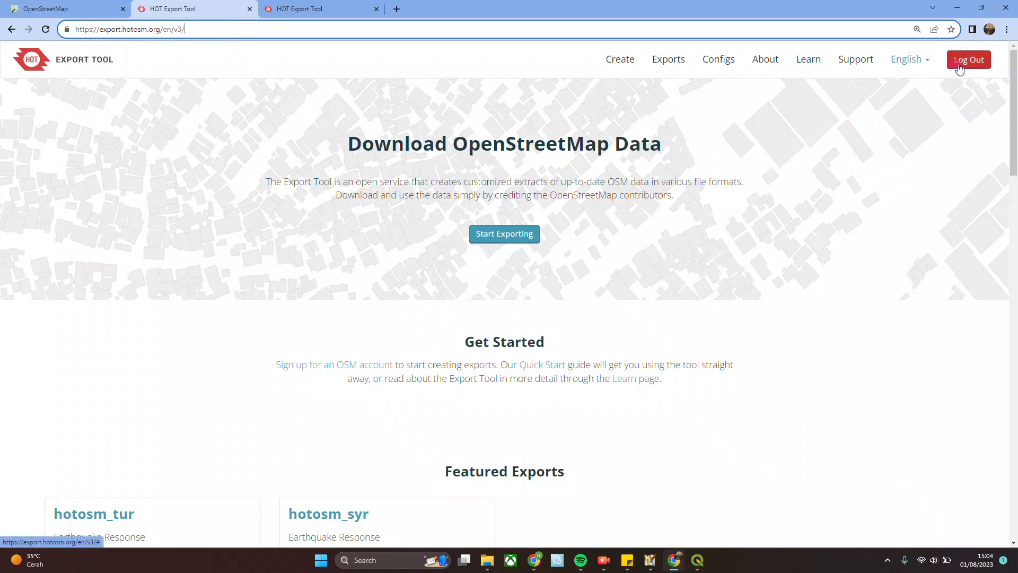
click(106, 11)
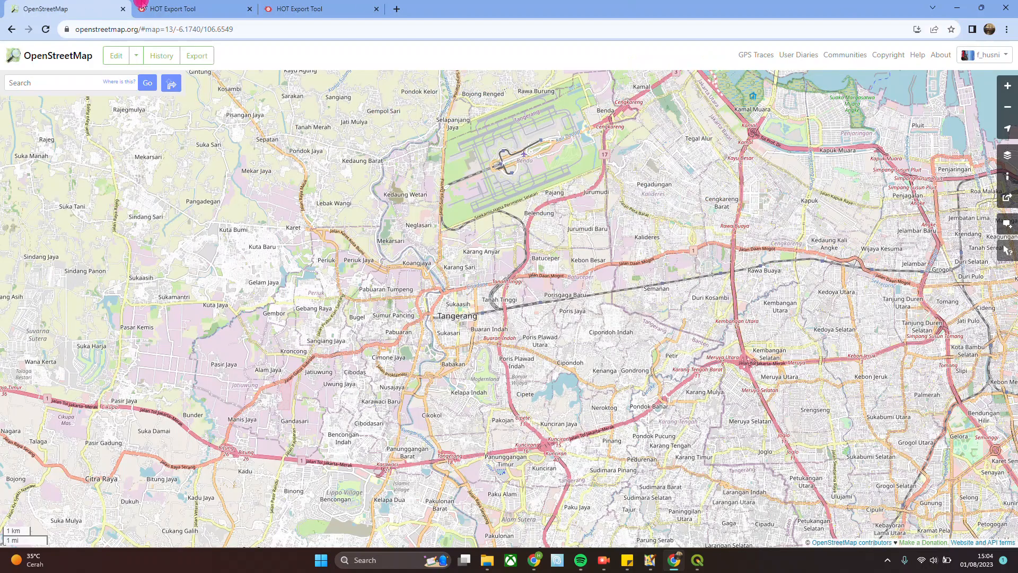
click(208, 5)
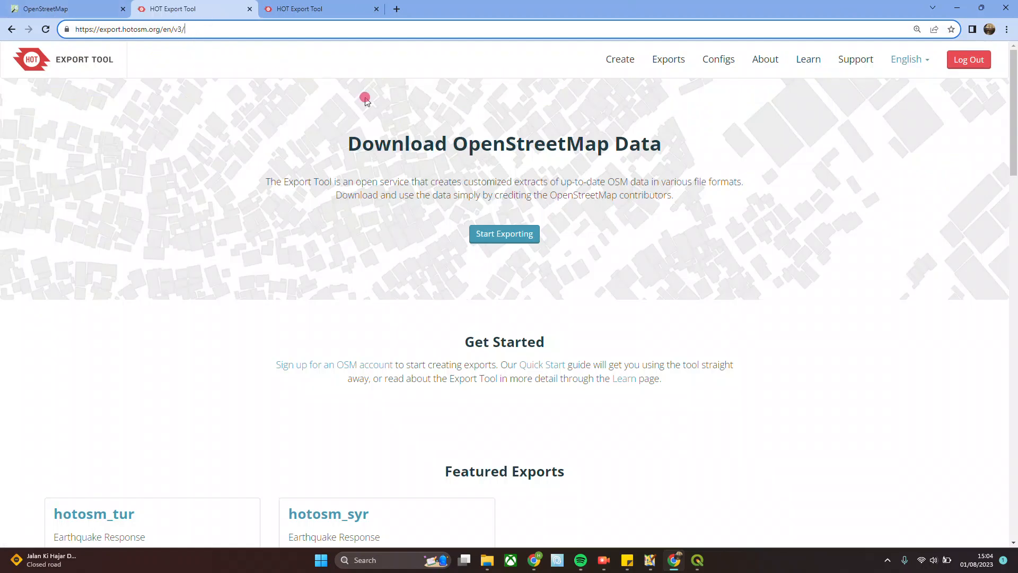
- Log out and back in with the OpenStreetMap account, granting the HOT Export Tool permission to read the user preferences
click(969, 71)
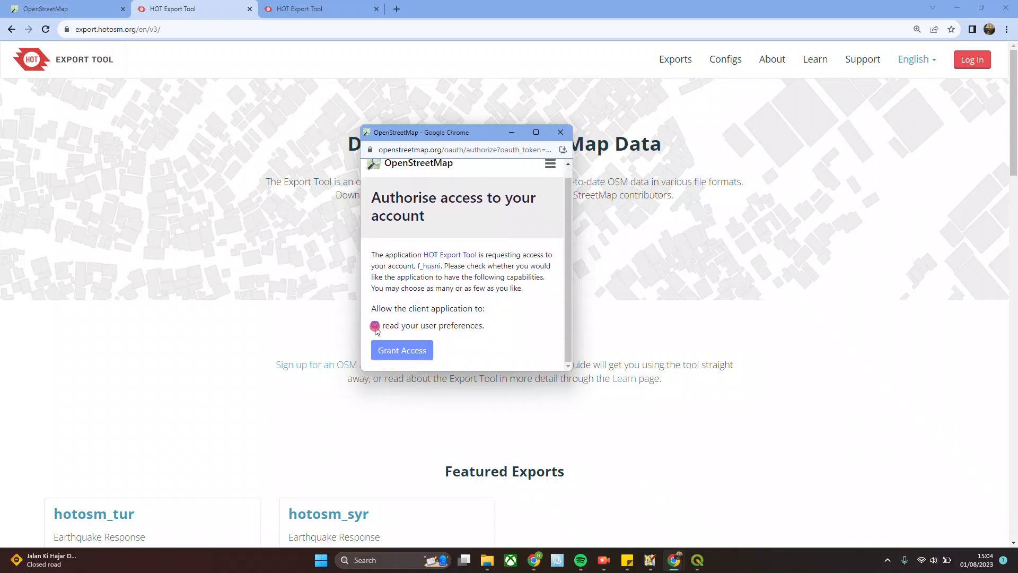
click(395, 350)
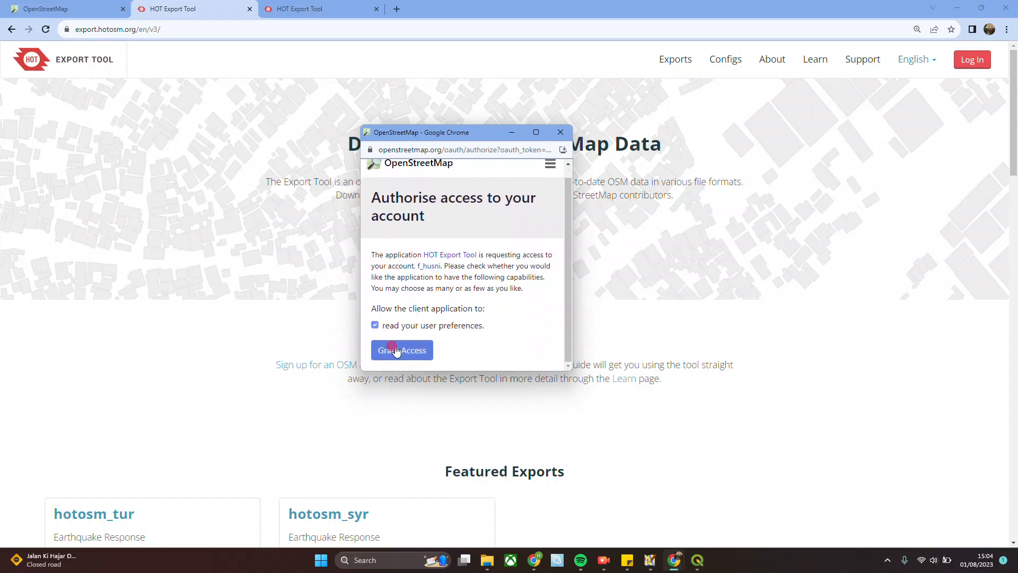
click(414, 350)
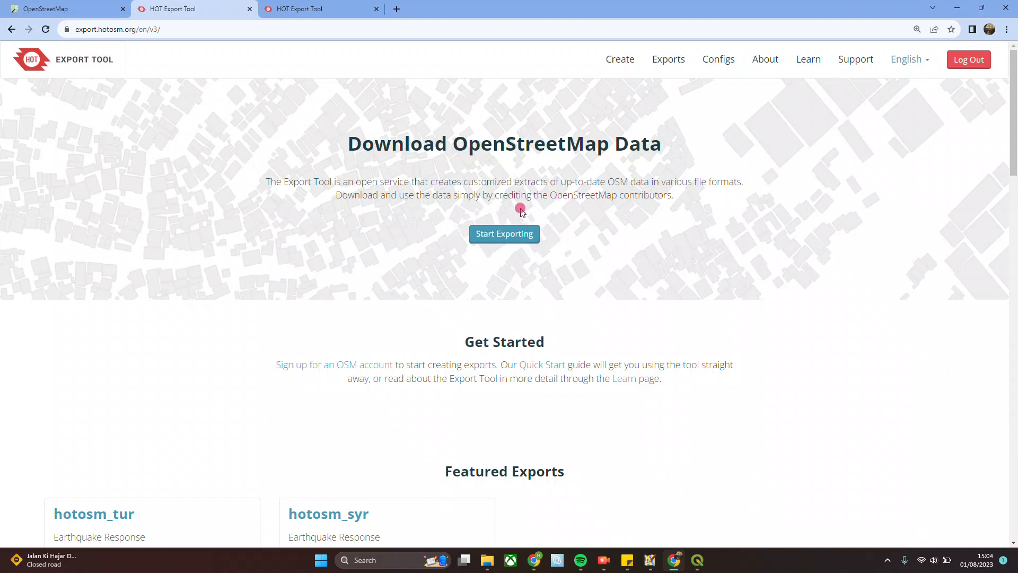
- Start a new OpenStreetMap data export
click(516, 238)
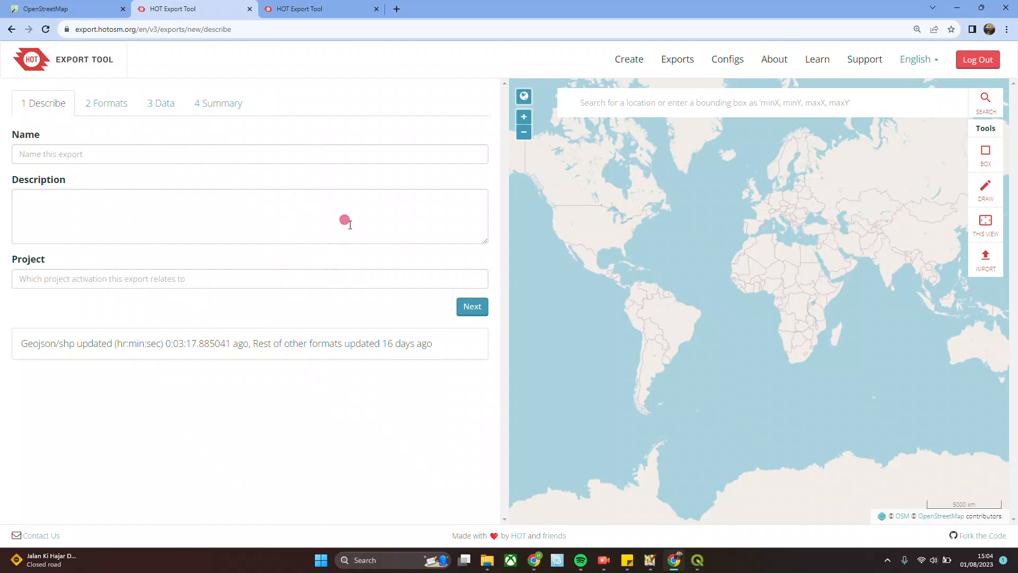
drag(908, 291, 840, 301)
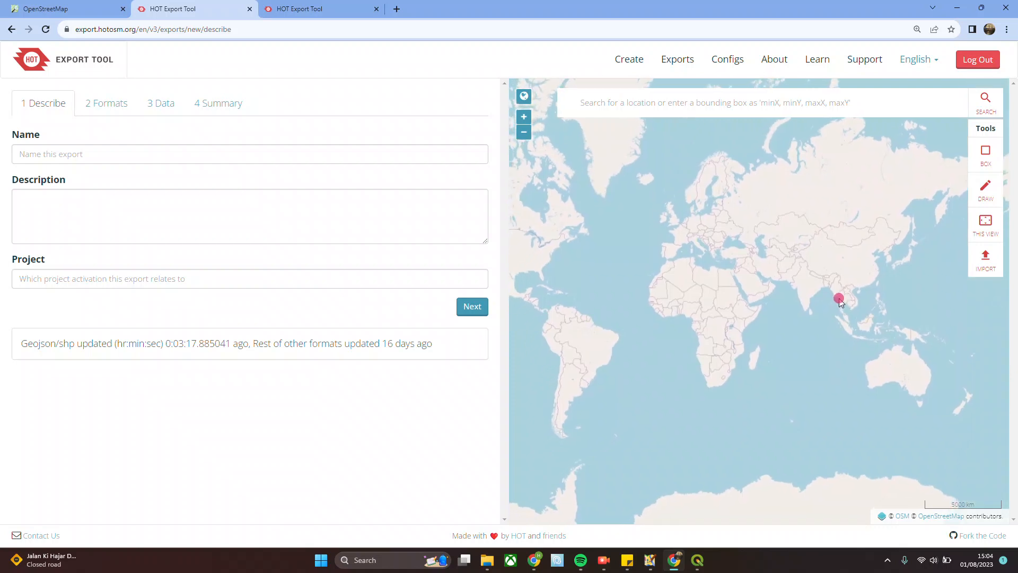
drag(791, 247, 786, 207)
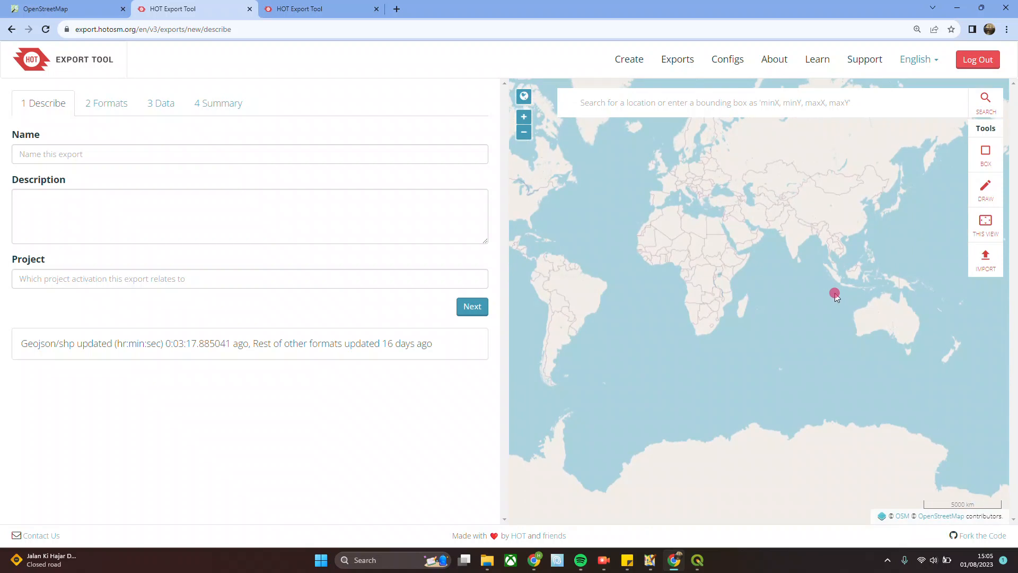
drag(834, 294, 820, 297)
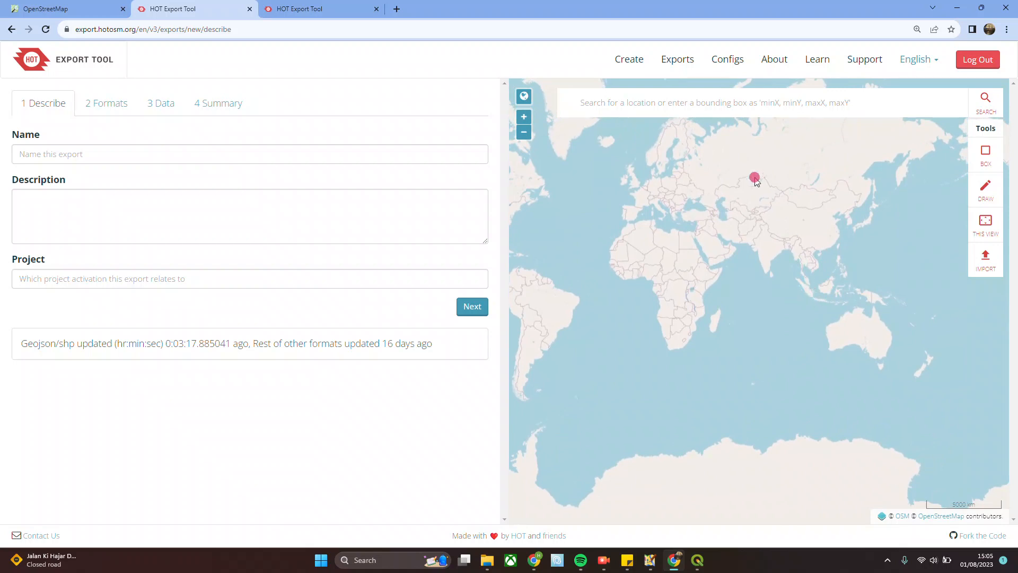
- Search the export map for Banten and choose the Banten, Indonesia result as the area of interest
click(755, 93)
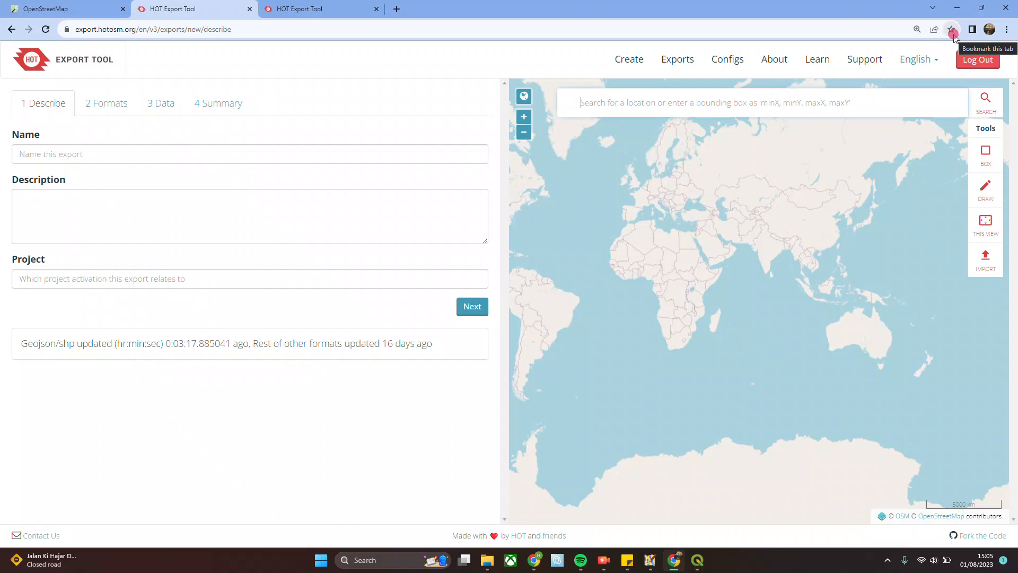
text(Bante)
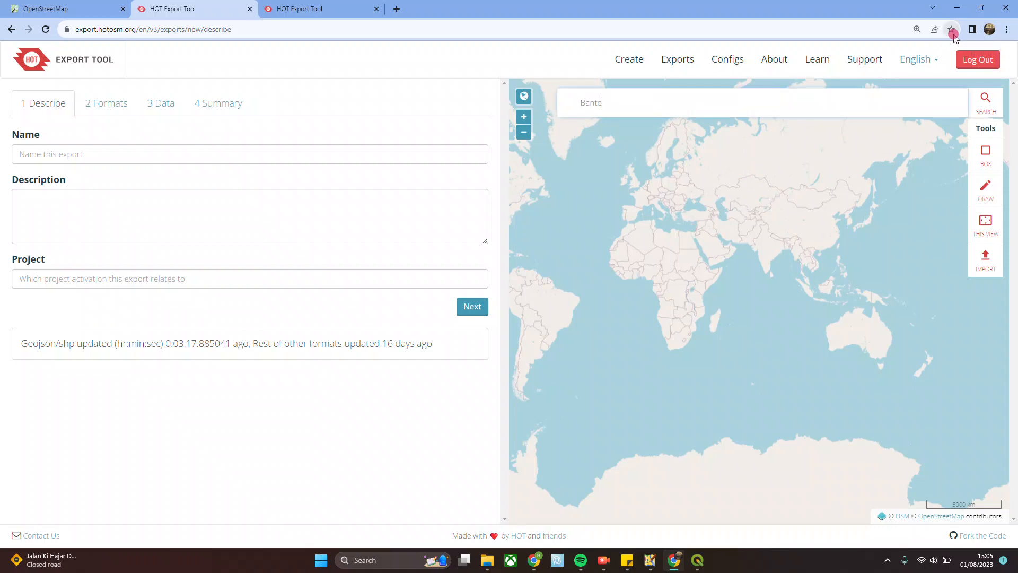
text(n)
key(BackSpace)
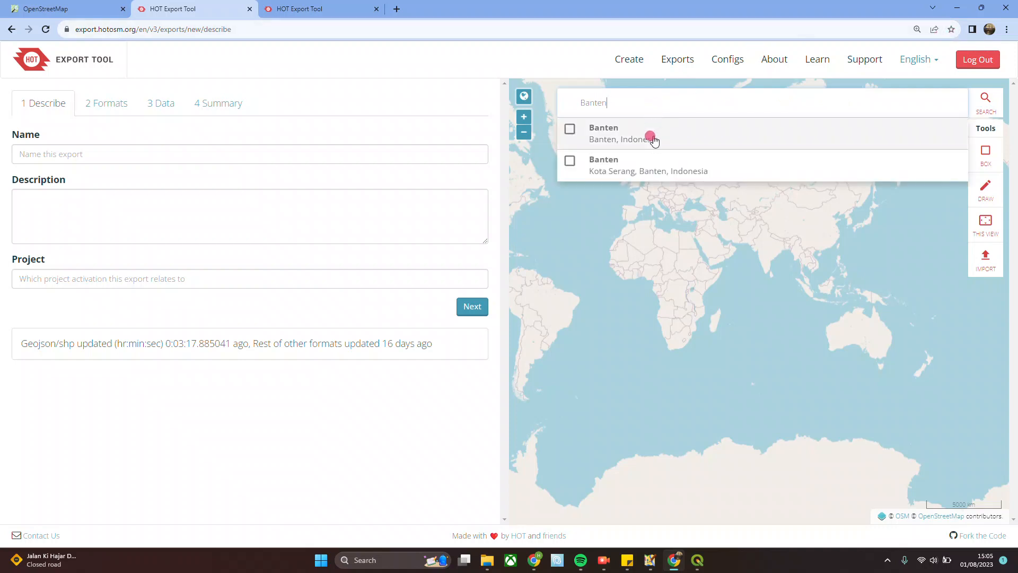
click(650, 143)
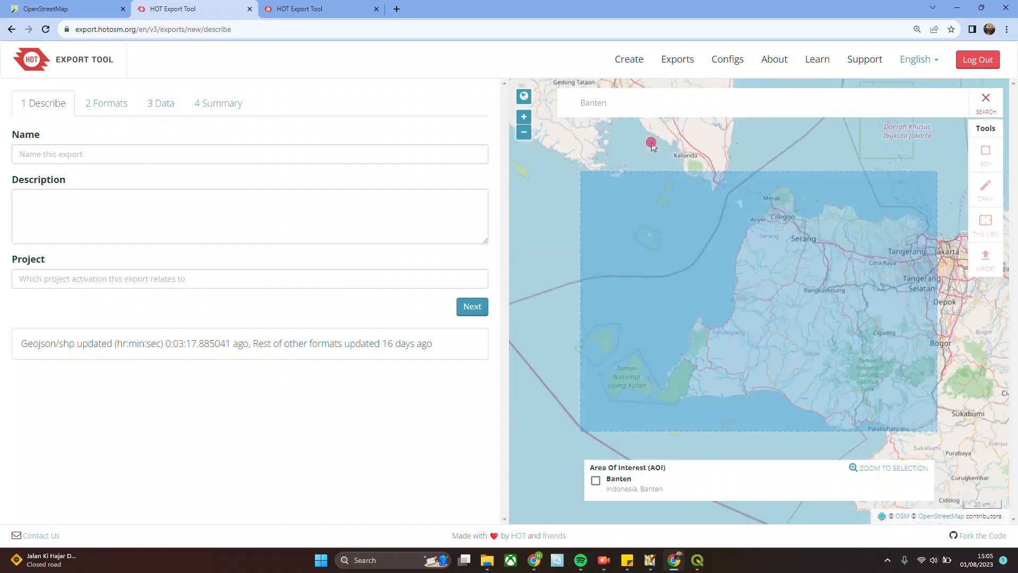
scroll(881, 317, up, 4)
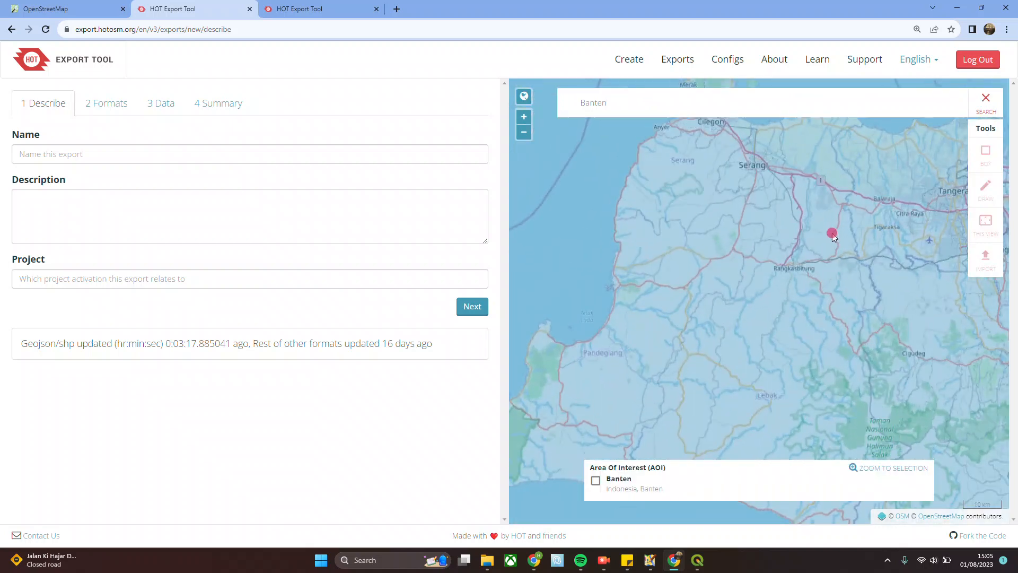
drag(787, 301, 818, 276)
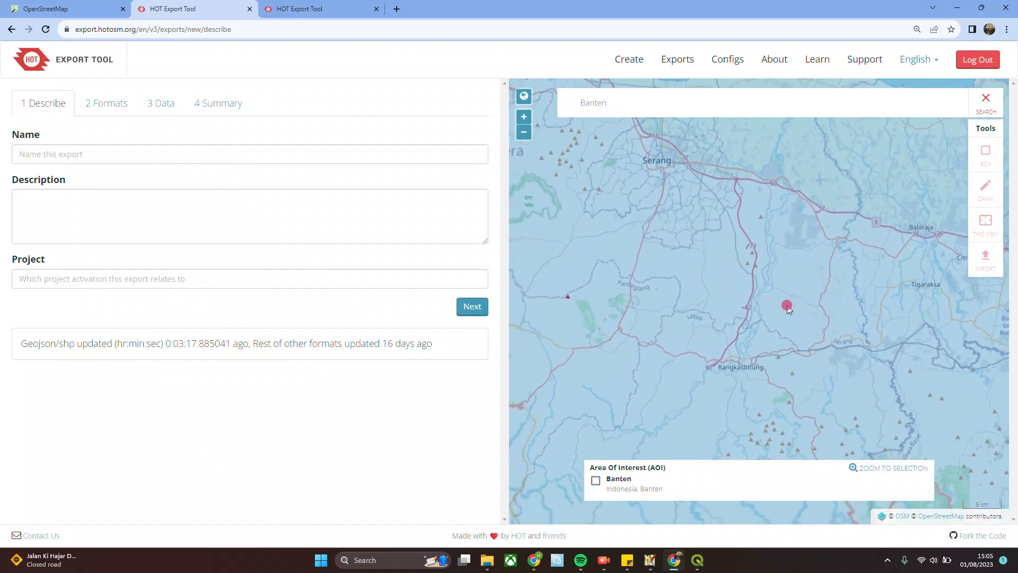
- Clear the Banten area and draw a tall box from just east of Serang down past Rangkasbitung as the area of interest
click(985, 99)
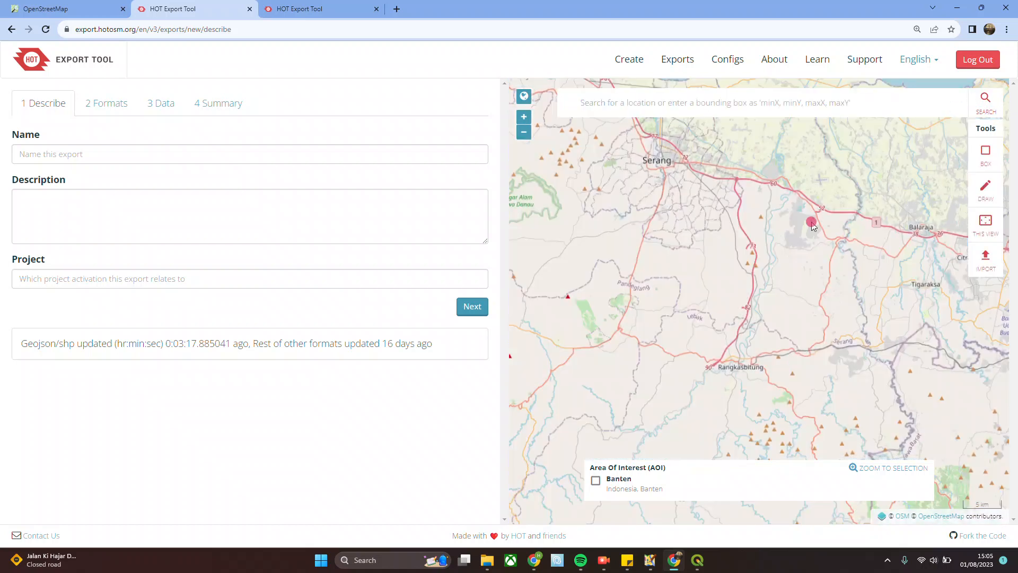
scroll(803, 233, down, 2)
scroll(790, 250, up, 2)
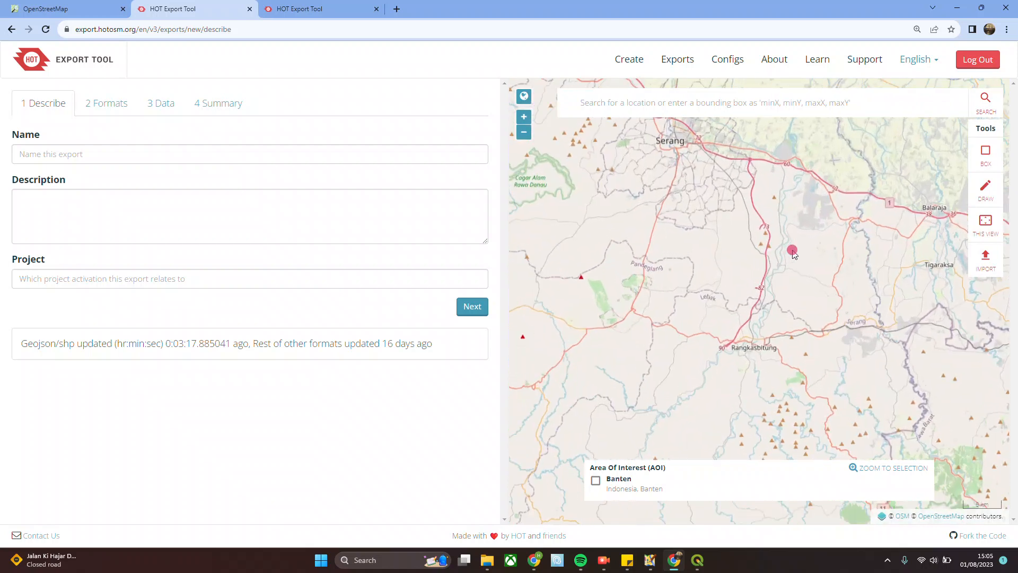
mouse_move(790, 249)
mouse_down()
mouse_move(760, 279)
mouse_move(789, 247)
mouse_up()
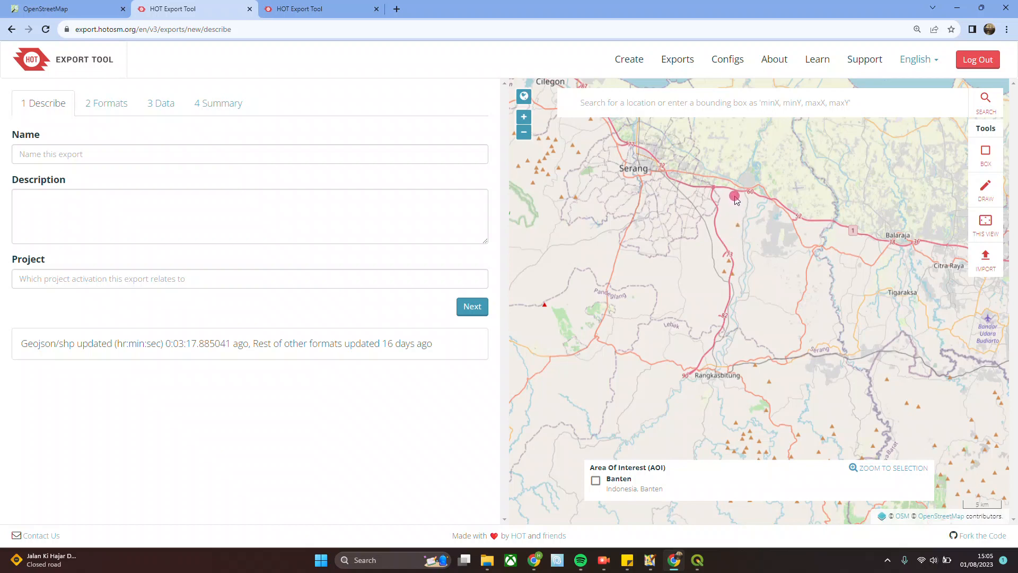
mouse_move(764, 256)
mouse_down()
mouse_move(741, 233)
mouse_move(752, 265)
mouse_up()
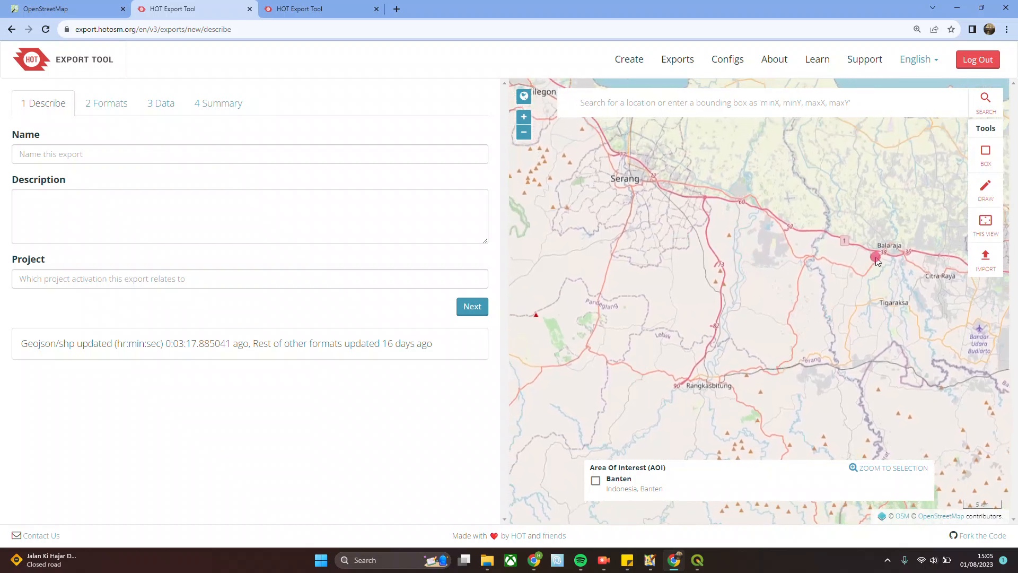
click(984, 154)
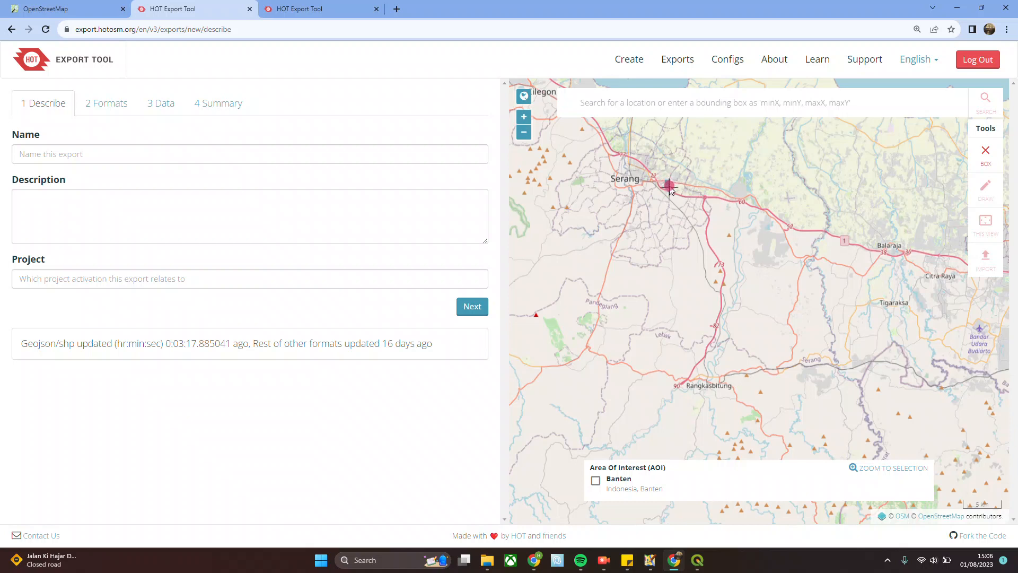
drag(670, 191, 754, 384)
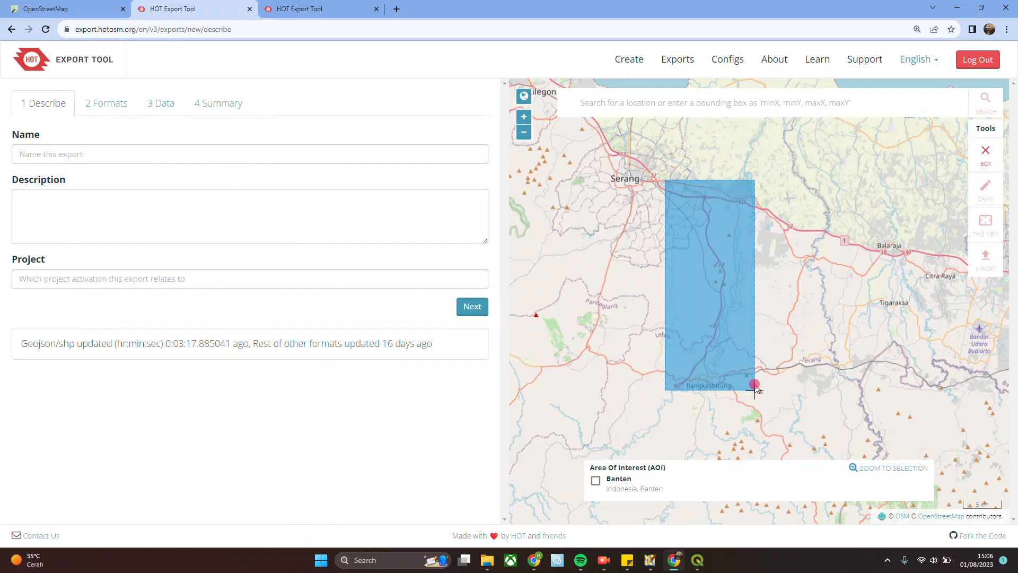
drag(754, 384, 755, 388)
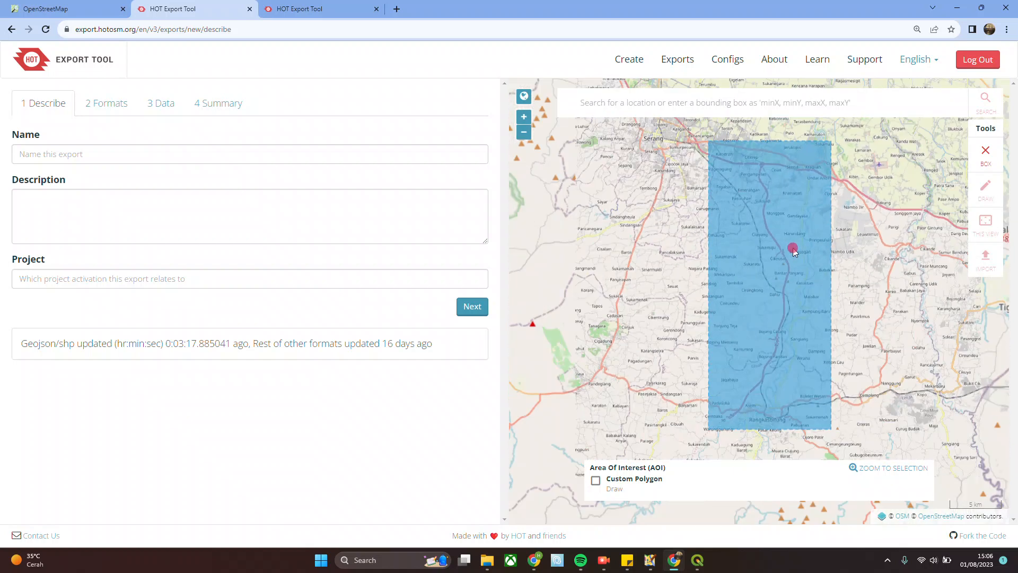
scroll(793, 251, down, 1)
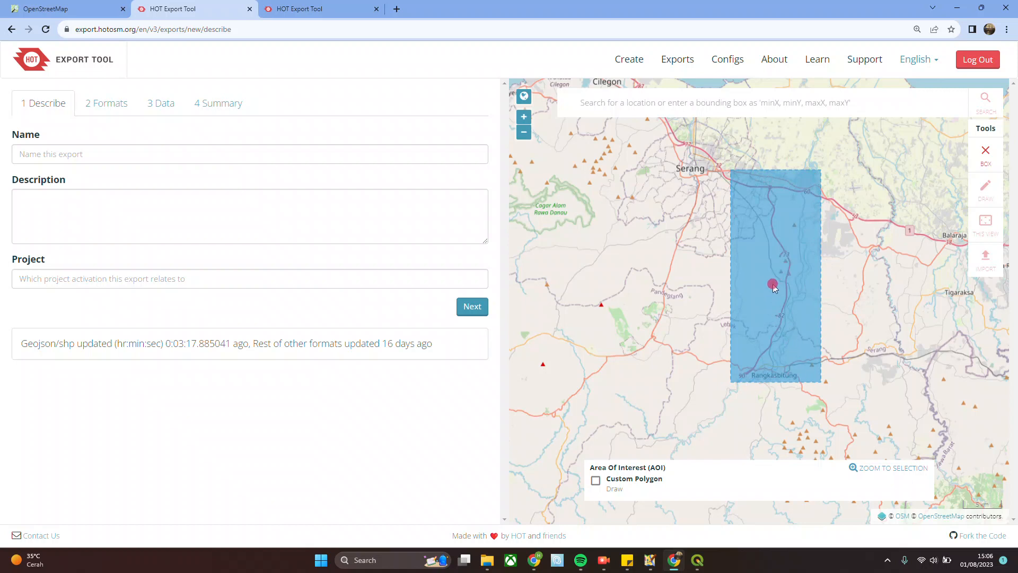
- Name the export Banten Jalan, leaving the description and project empty
click(267, 148)
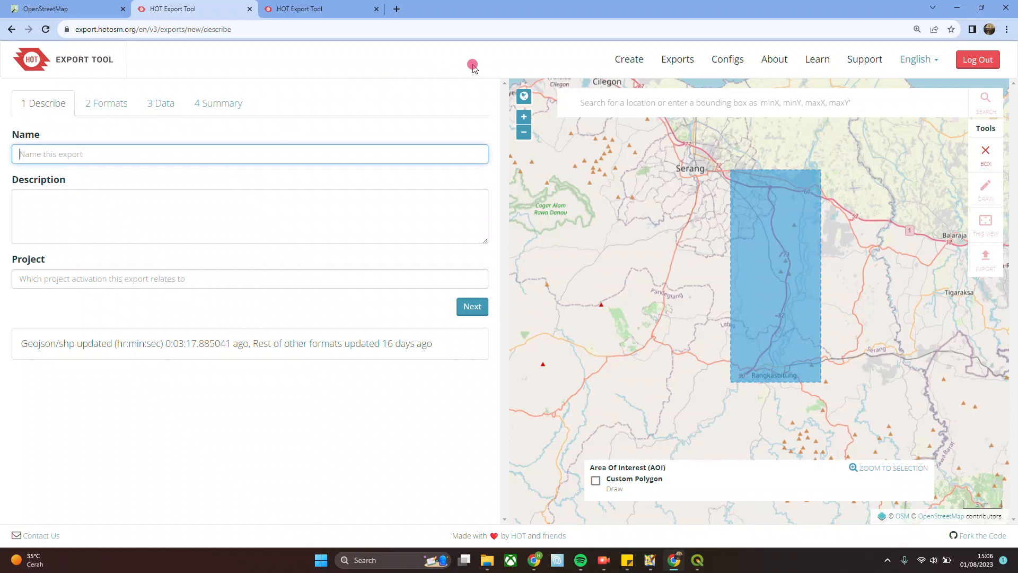
text(Banten Jalan)
click(350, 236)
click(345, 273)
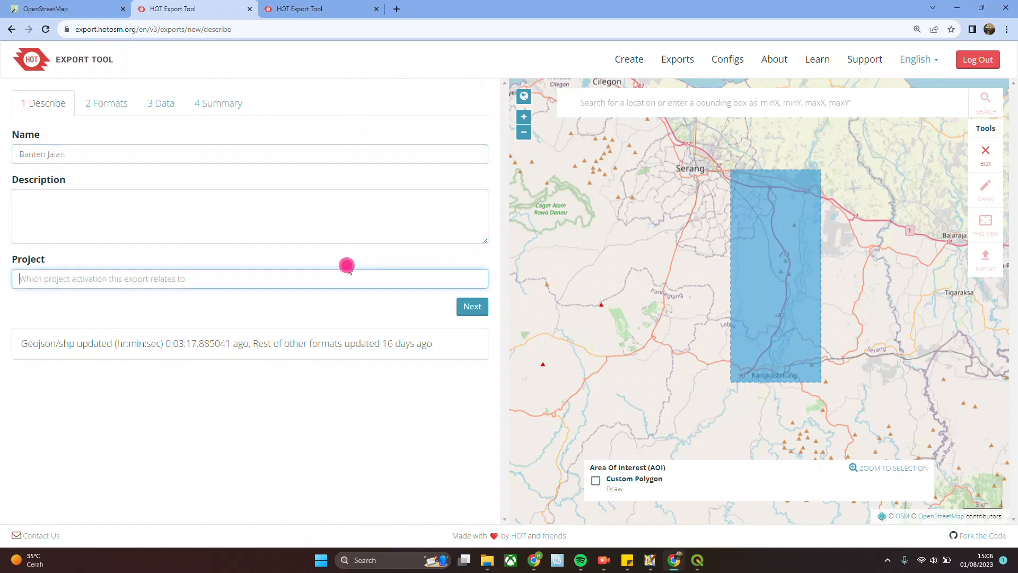
- Continue to the file formats and add Shapefile (.shp) to the export
click(462, 309)
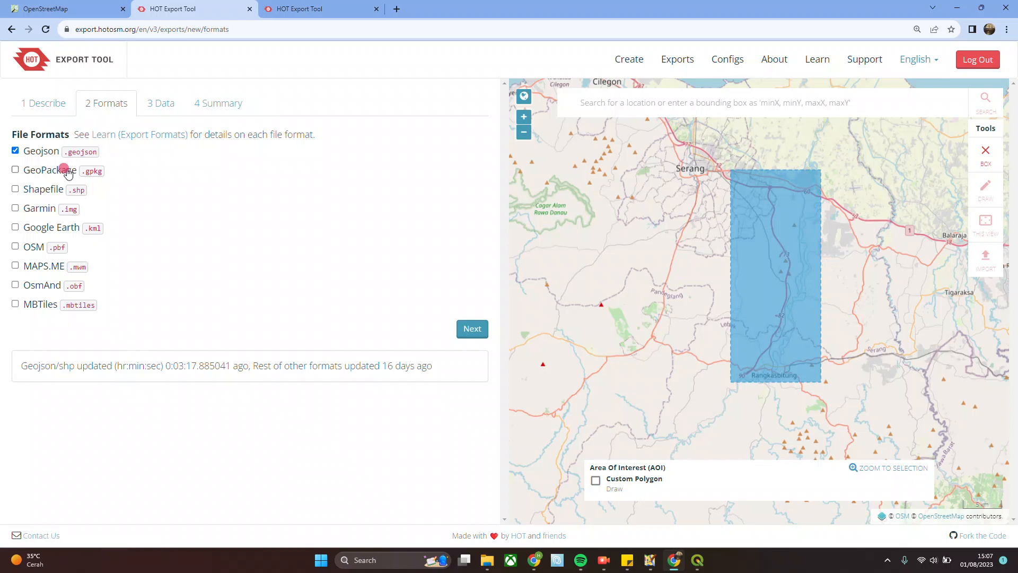
click(47, 190)
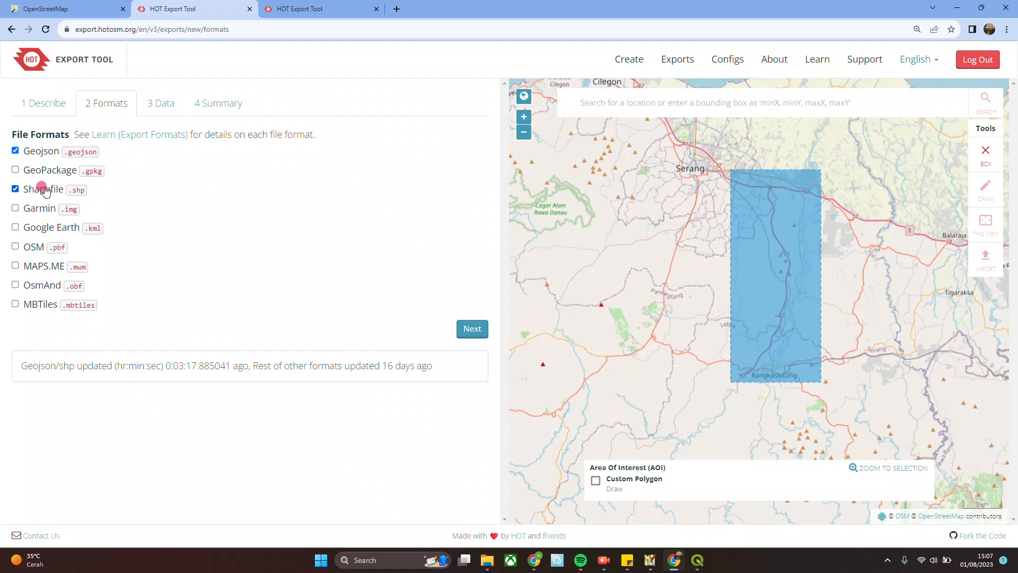
- Remove Geojson from the export formats so only Shapefile (.shp) is chosen, and continue to the data selection
click(36, 156)
click(44, 207)
click(35, 170)
click(37, 205)
click(38, 170)
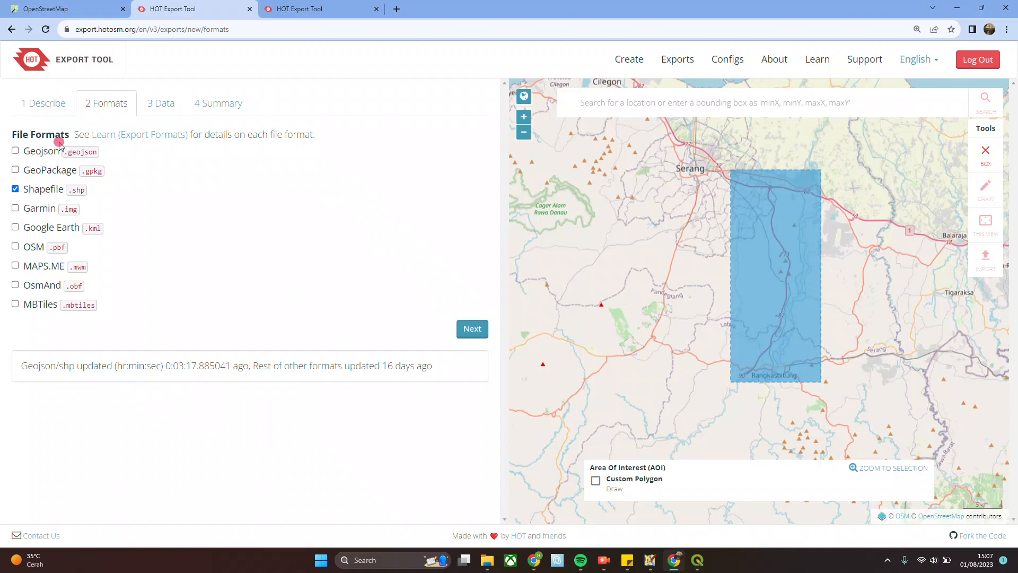
click(468, 330)
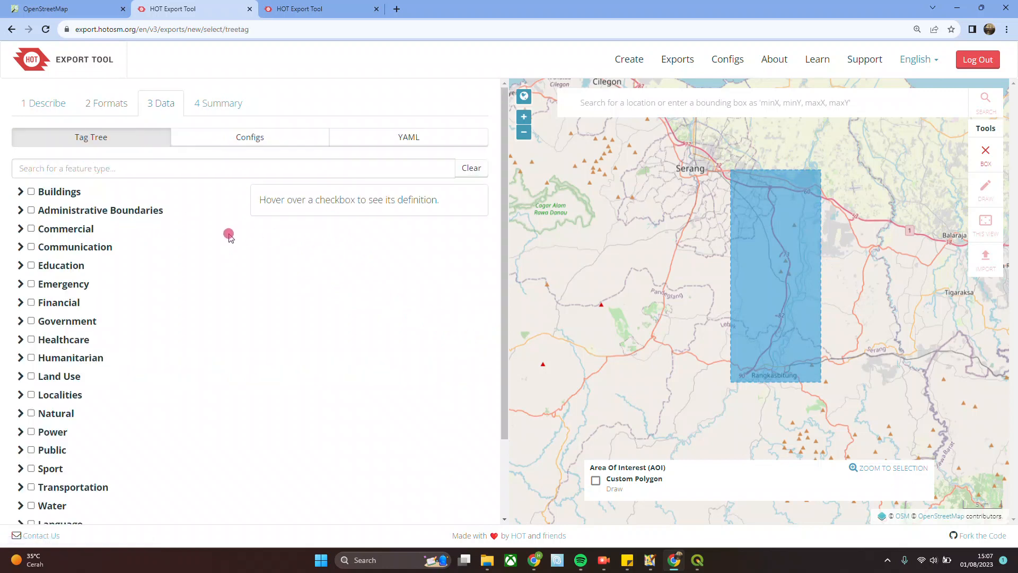
- Expand the Transportation category in the tag tree without selecting the whole category
scroll(229, 234, down, 2)
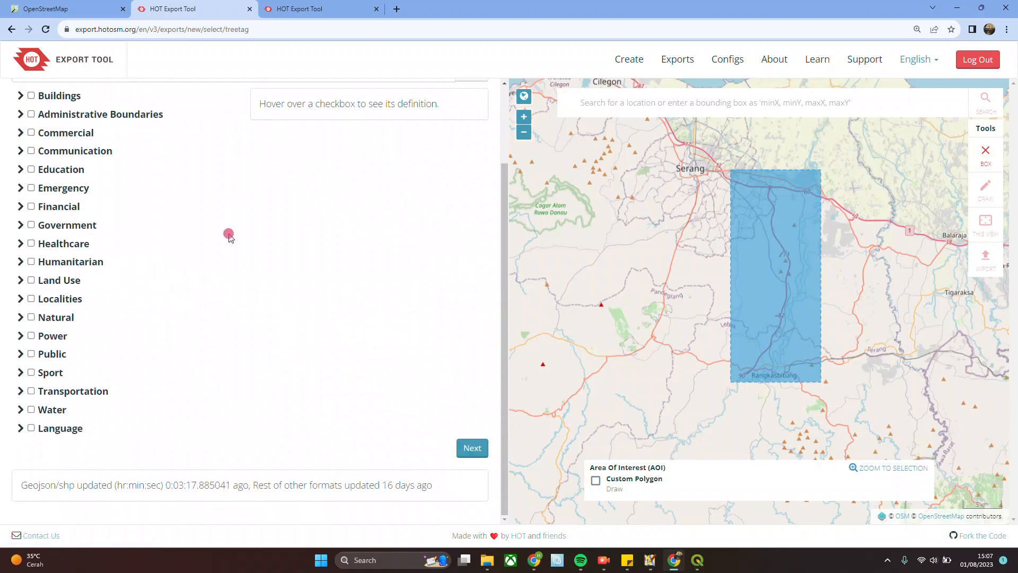
scroll(246, 296, up, 2)
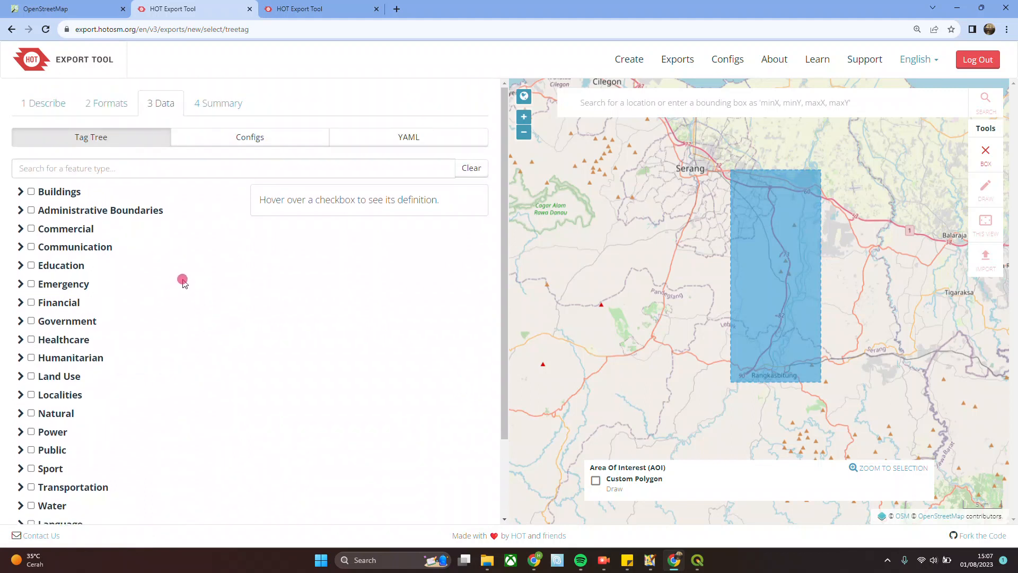
scroll(182, 281, down, 2)
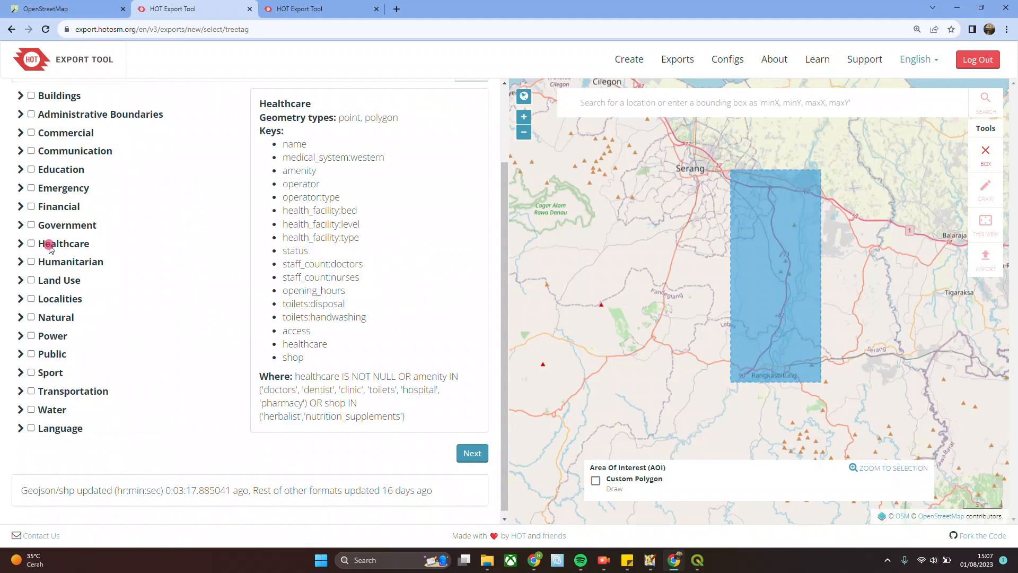
scroll(54, 223, up, 2)
scroll(55, 207, down, 2)
click(95, 392)
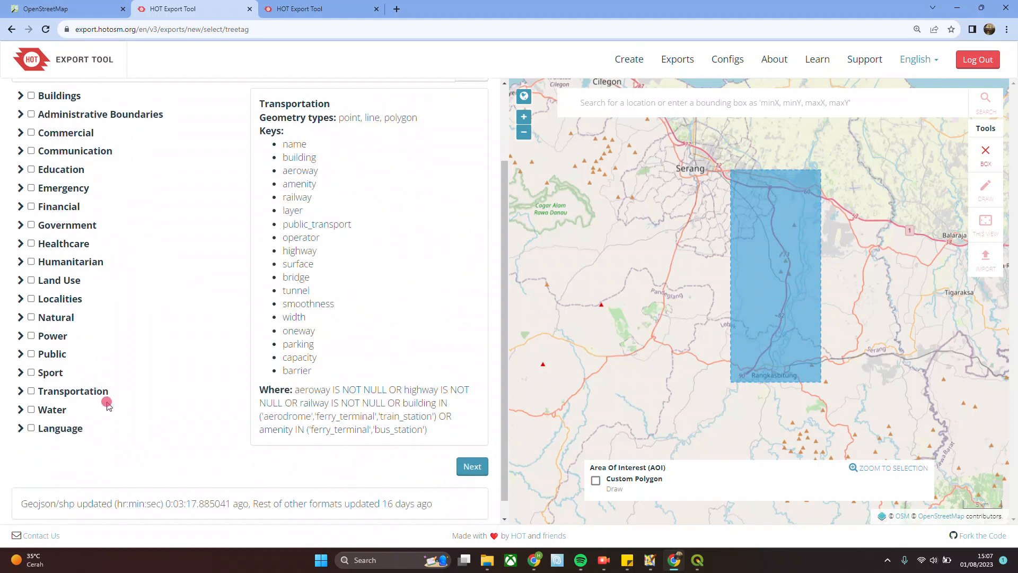
click(33, 391)
click(20, 392)
- Select Road as the only Transportation feature to export
scroll(103, 371, down, 1)
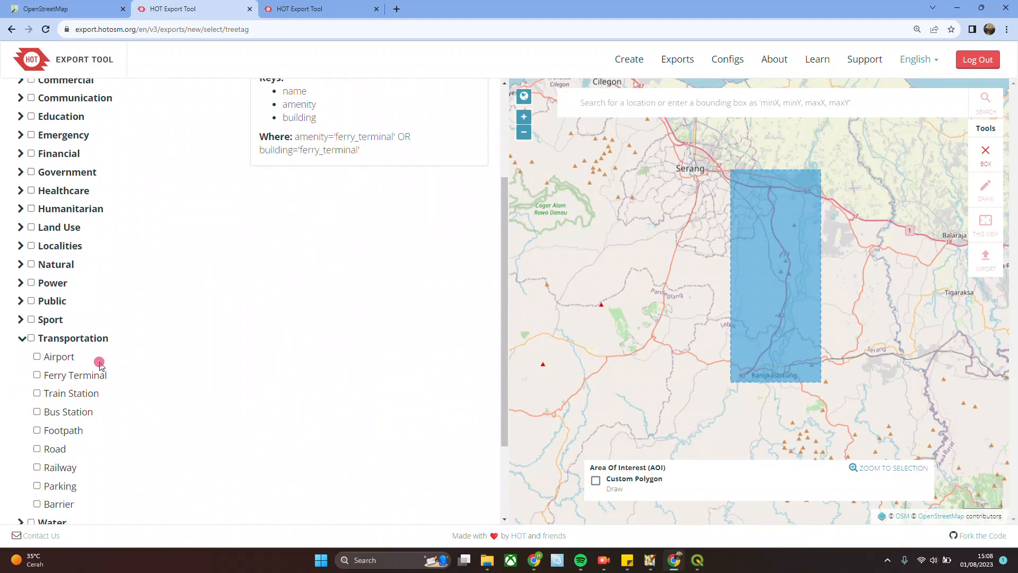
scroll(100, 360, down, 2)
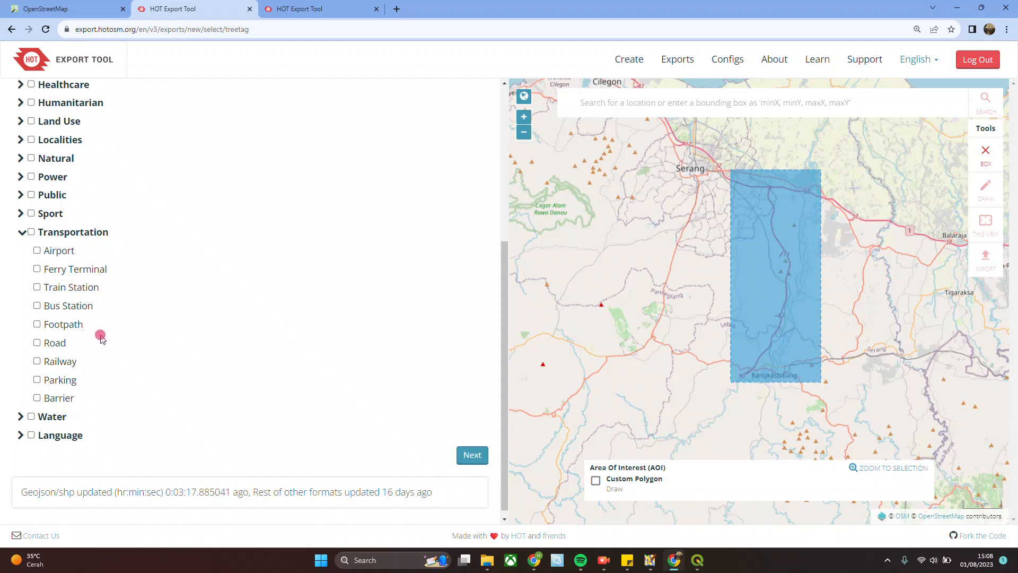
mouse_move(65, 346)
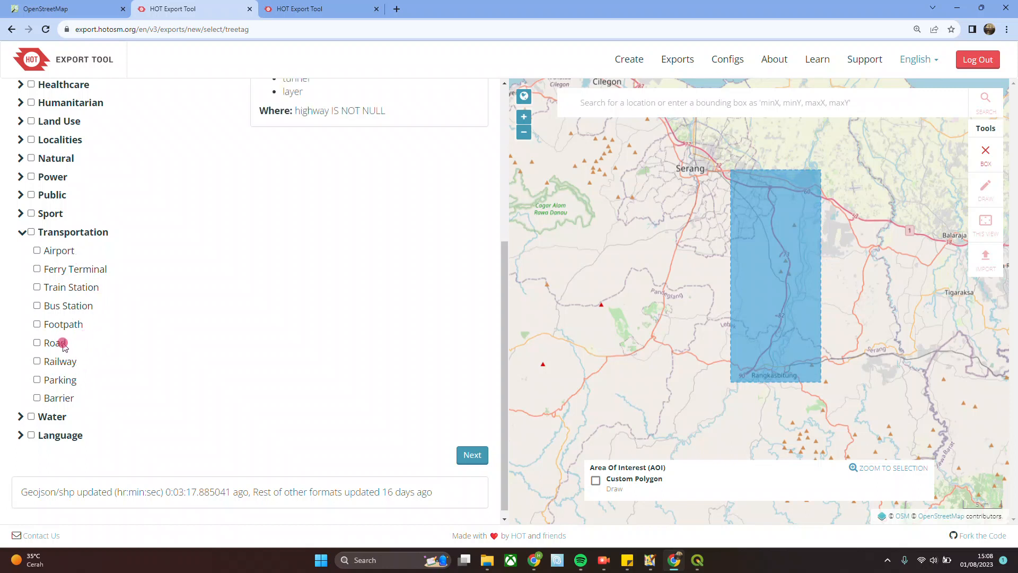
click(63, 343)
scroll(410, 374, up, 2)
scroll(410, 374, up, 1)
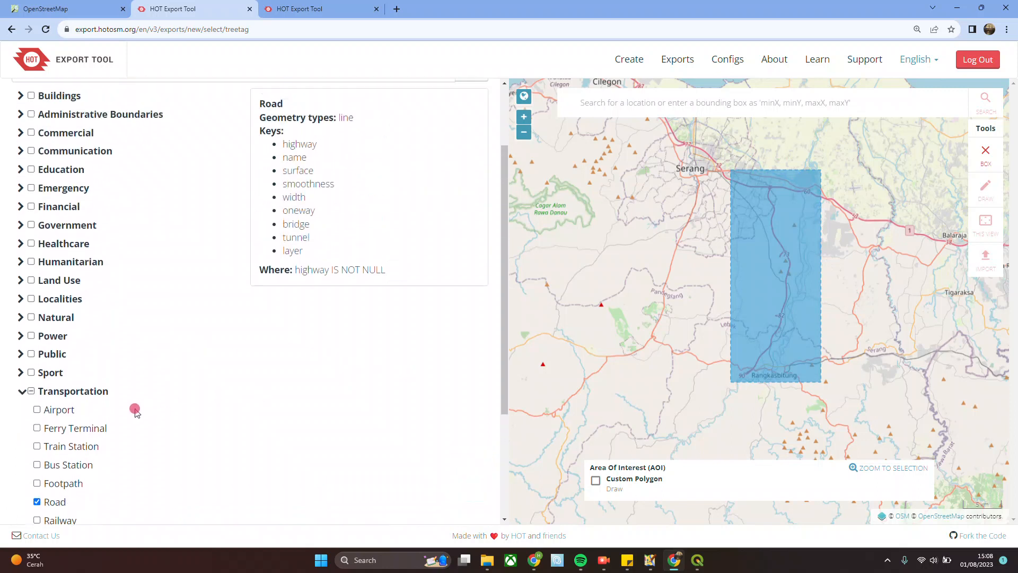
mouse_move(87, 427)
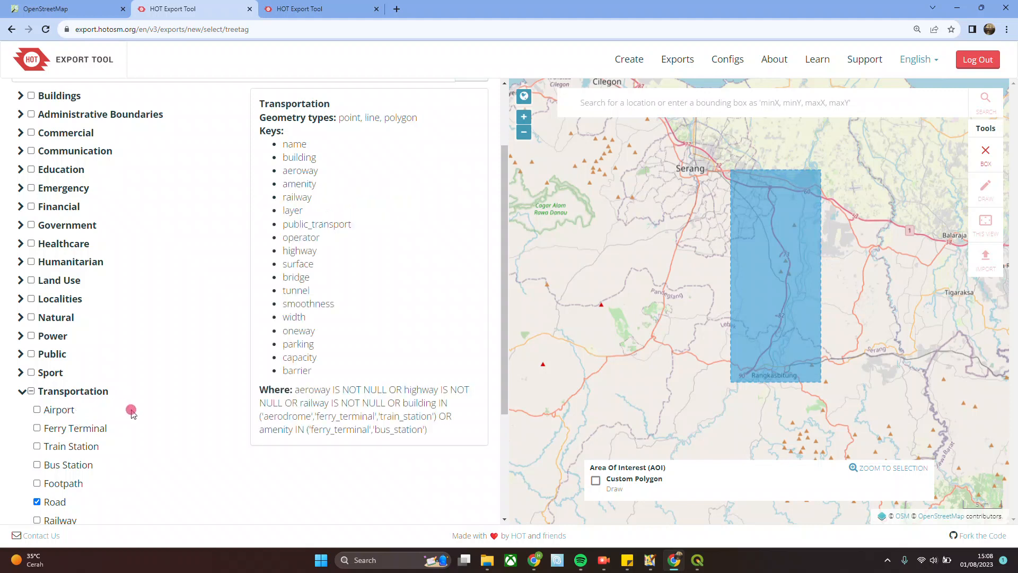
mouse_move(56, 411)
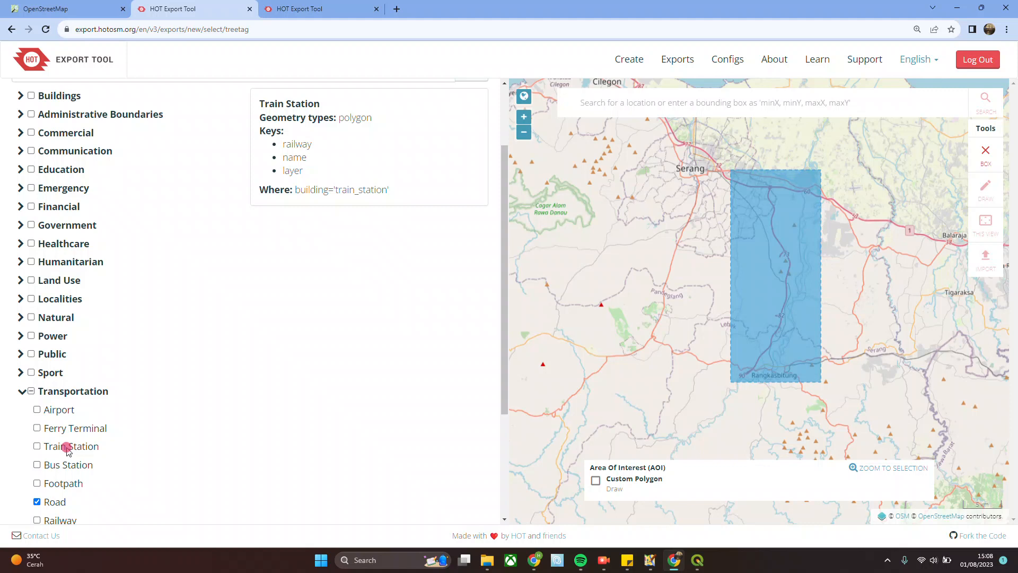
- Continue to the summary, create the published export, and download its Banten-Jalan_shp.zip file once it completes
scroll(271, 358, down, 3)
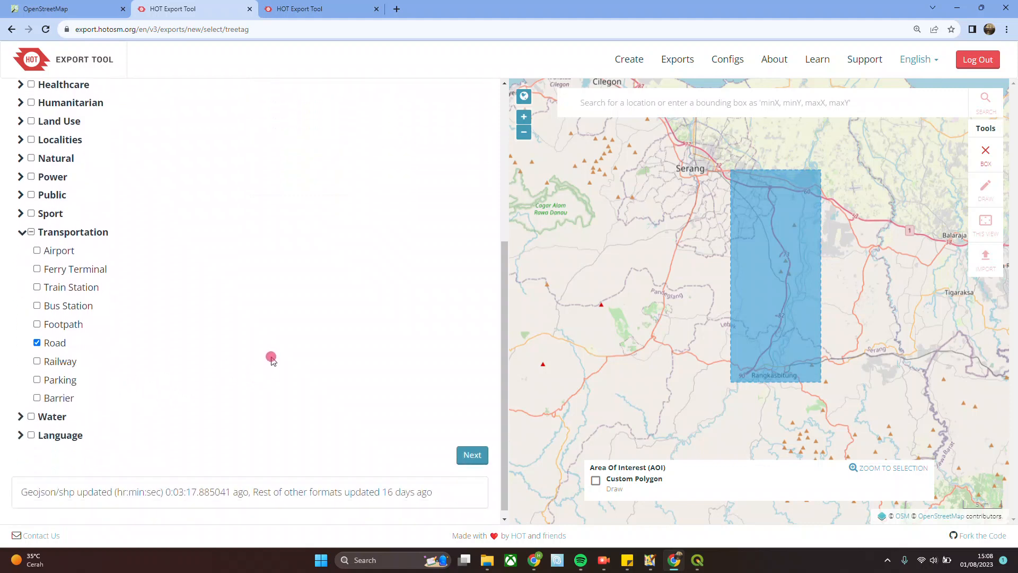
click(473, 455)
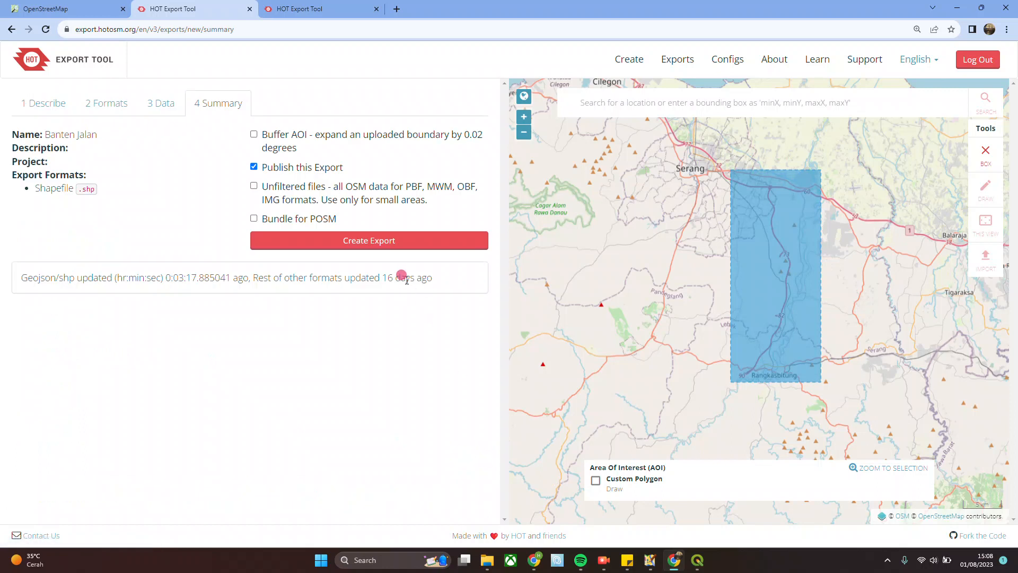
click(389, 241)
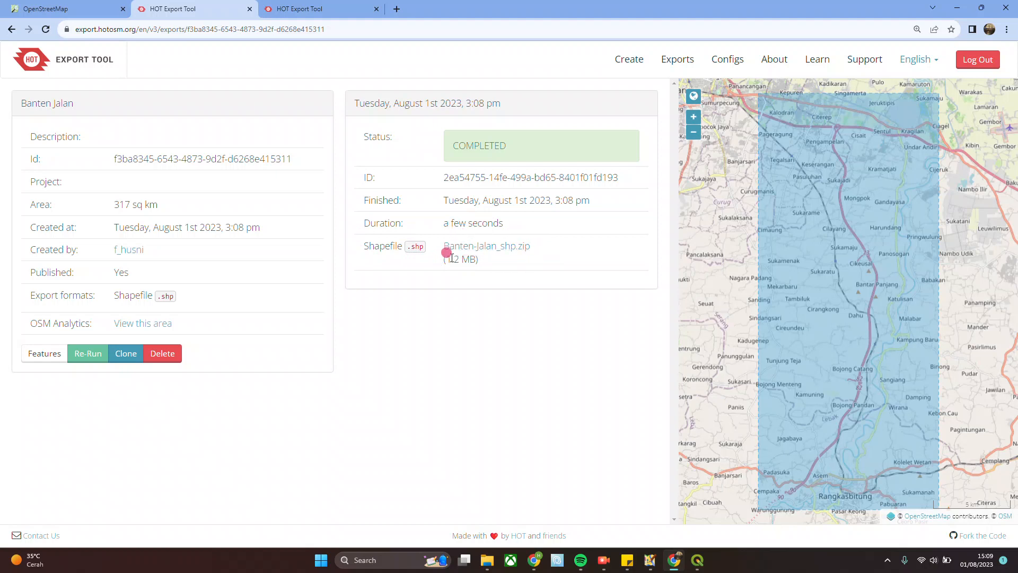
click(517, 253)
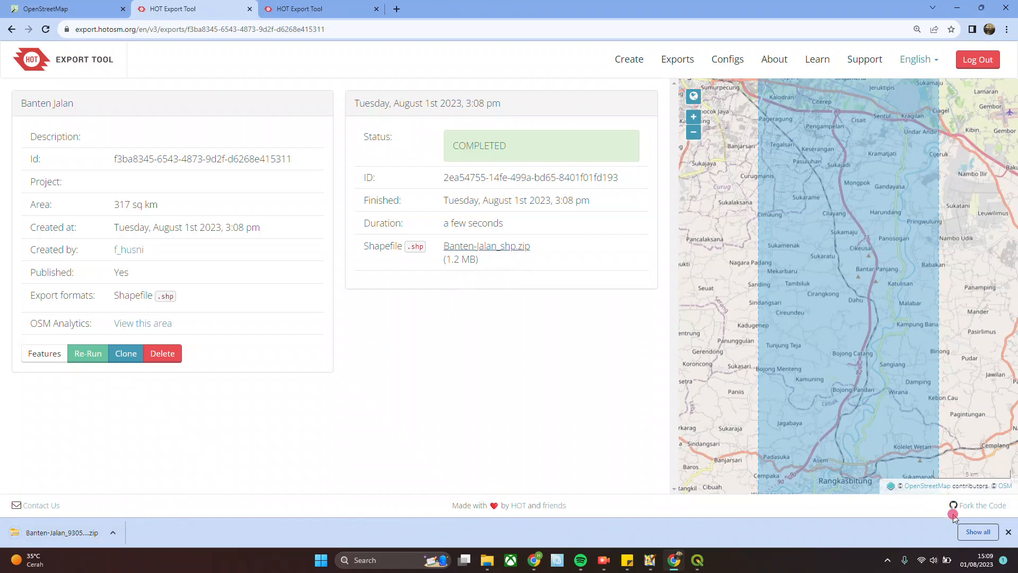
click(1008, 532)
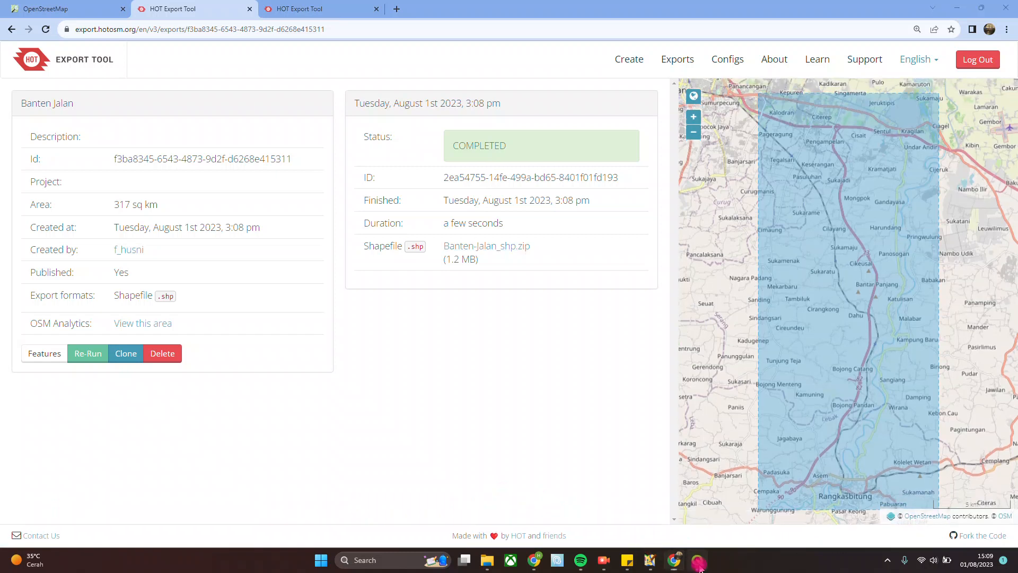
- Switch to QGIS and open the jalan-tol folder inside Documents > singgah in File Explorer beside it
click(709, 565)
click(487, 561)
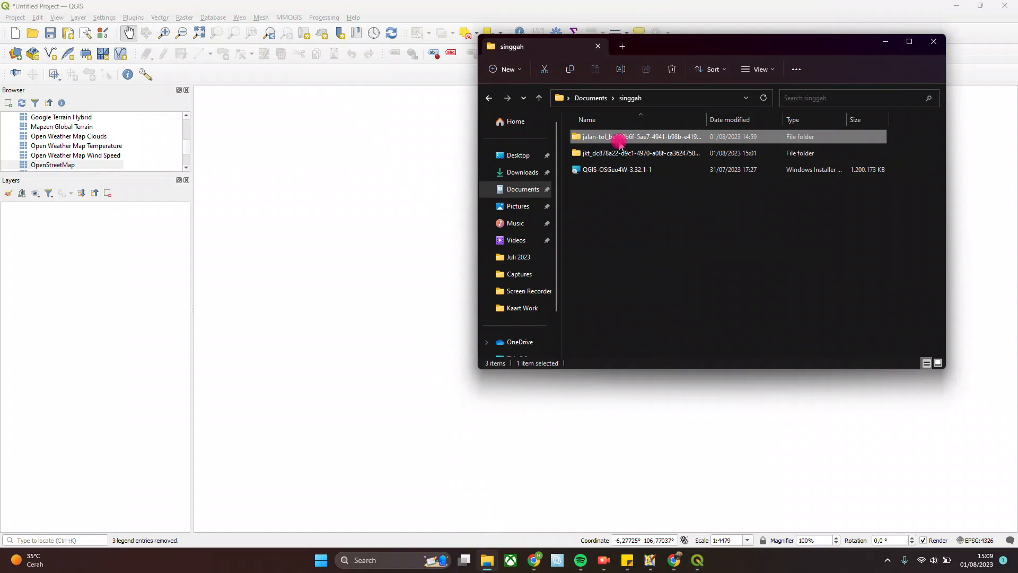
double_click(618, 136)
mouse_move(712, 43)
mouse_down()
mouse_move(618, 55)
mouse_move(692, 56)
mouse_up()
- Add the jalan-tol SHP file to the QGIS project as a layer, minimize the file window and dismiss the security notification
click(657, 207)
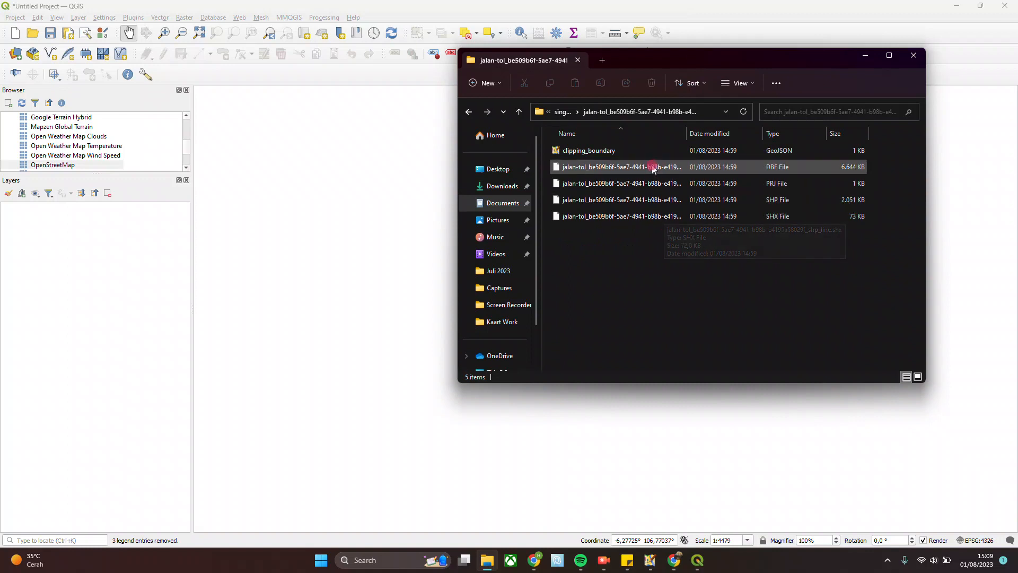
click(665, 197)
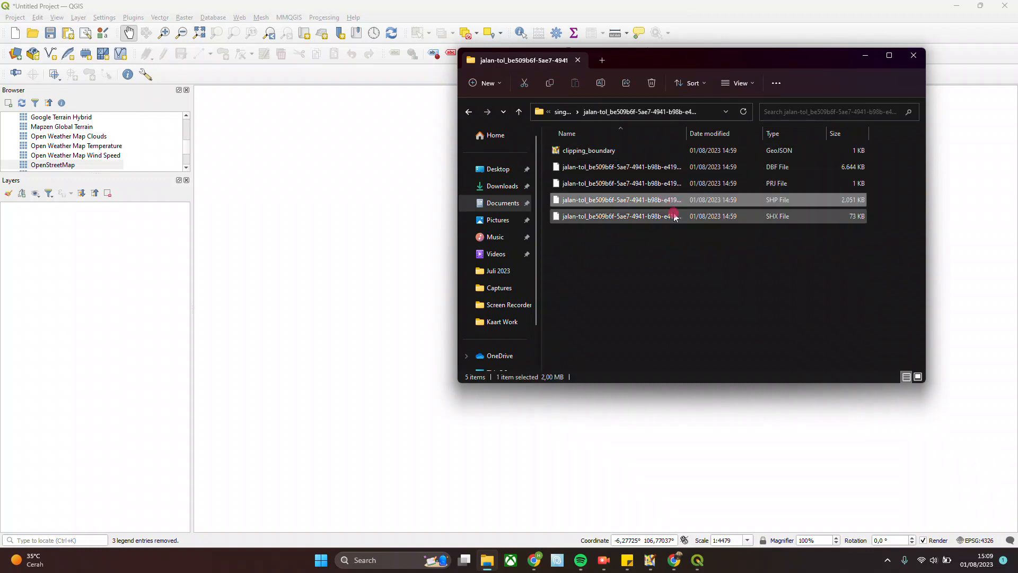
click(670, 248)
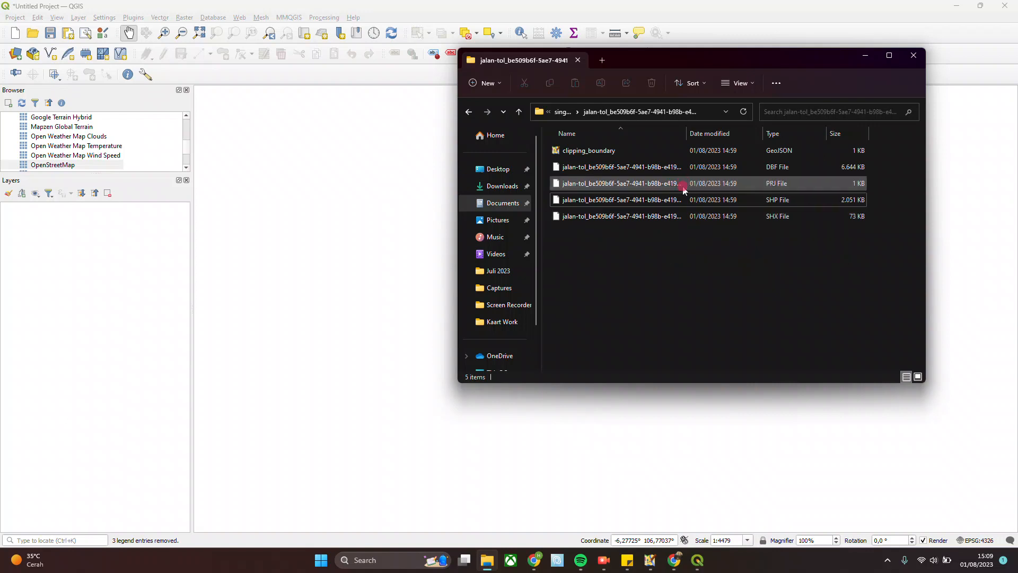
click(715, 203)
mouse_move(724, 203)
mouse_down()
mouse_move(232, 229)
mouse_move(56, 220)
mouse_up()
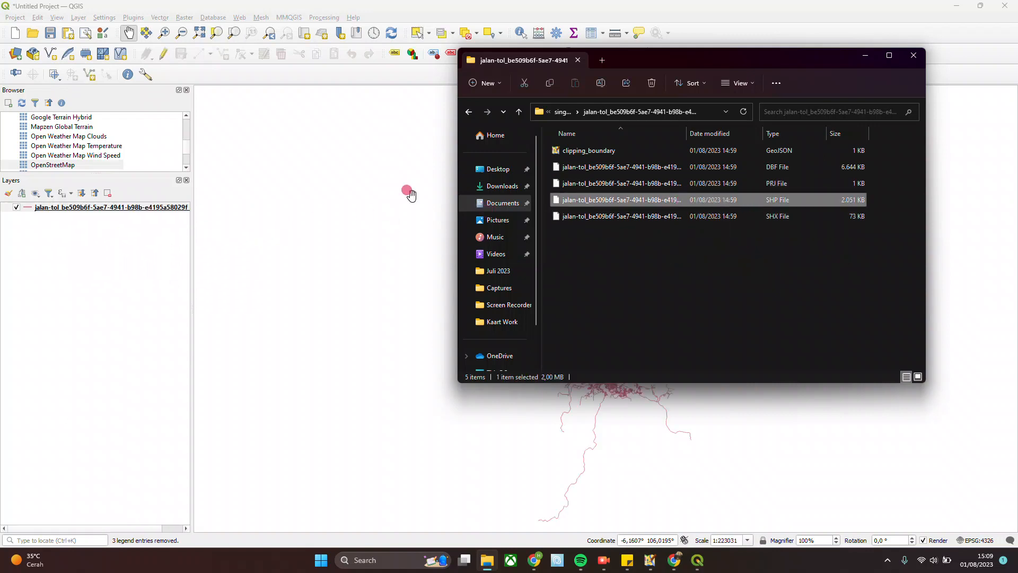
click(865, 55)
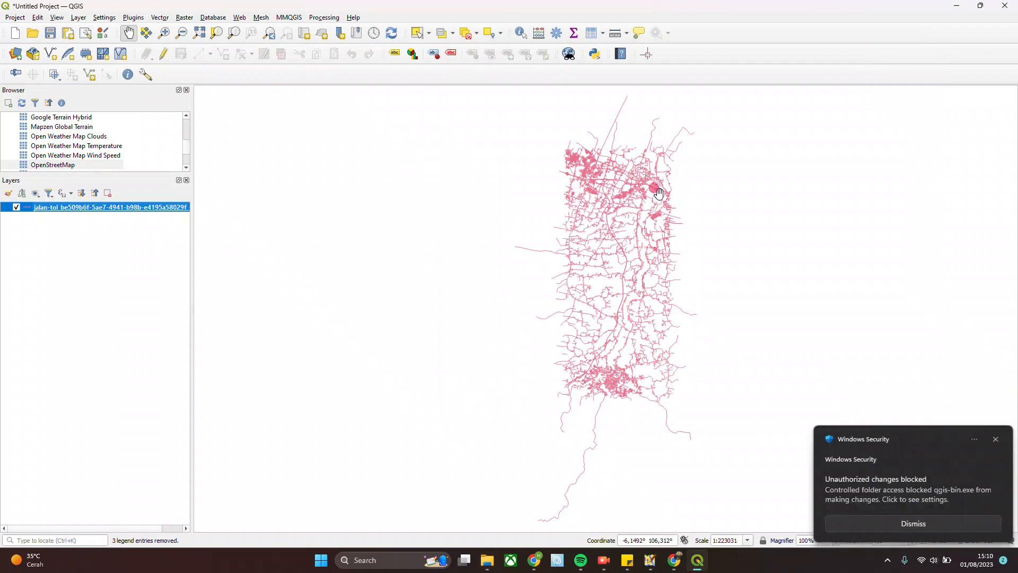
click(998, 440)
- Examine the road lines of the loaded jalan-tol layer, both in detail and as a whole
scroll(638, 284, up, 4)
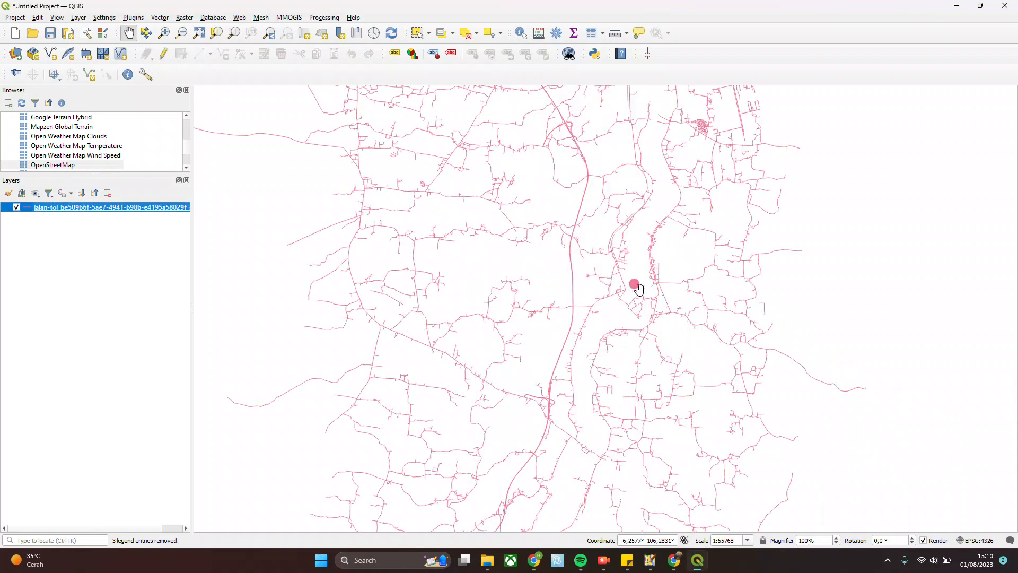
scroll(570, 274, up, 2)
scroll(605, 275, down, 7)
scroll(610, 273, up, 2)
scroll(711, 260, down, 1)
drag(707, 254, 578, 249)
- Open the jalan-tol layer's attribute table, review its columns and the highway types down the rows, and close it
click(159, 206)
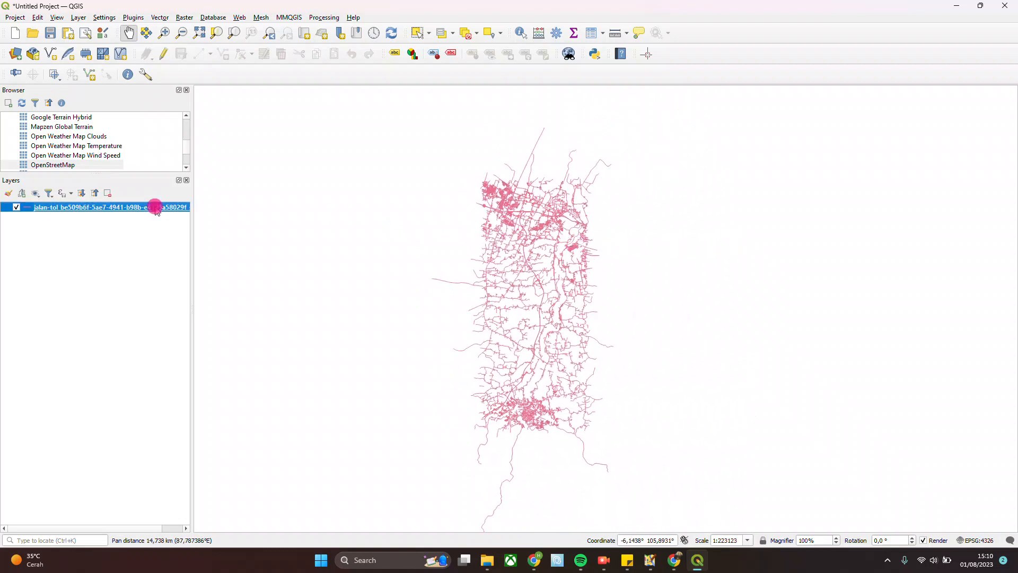
right_click(159, 207)
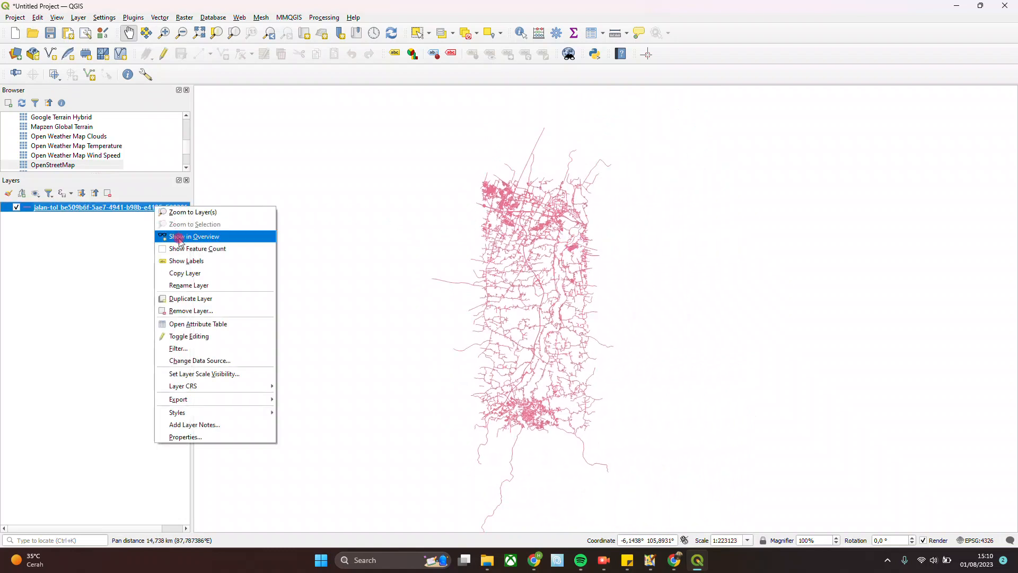
click(195, 323)
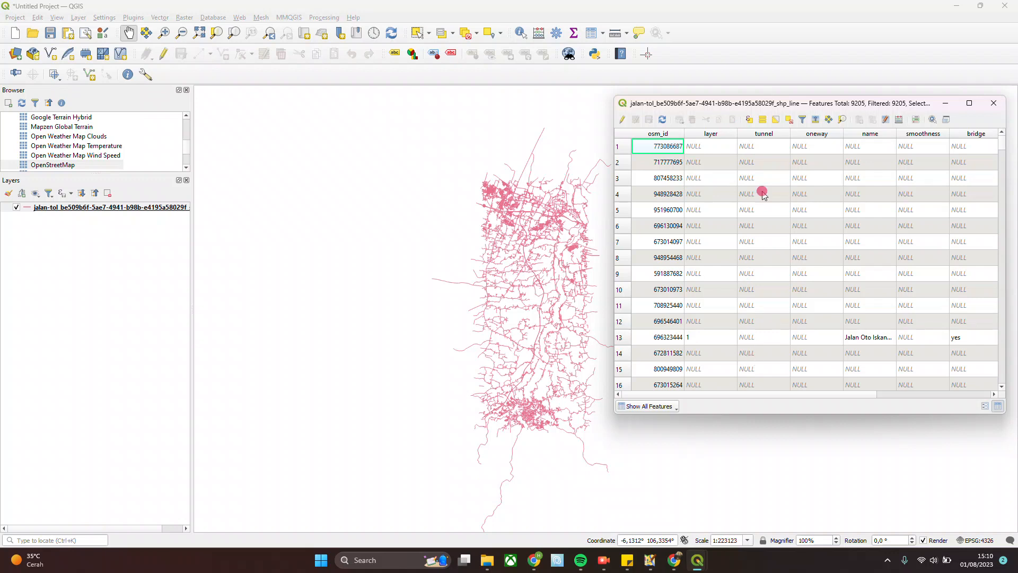
drag(801, 104, 606, 102)
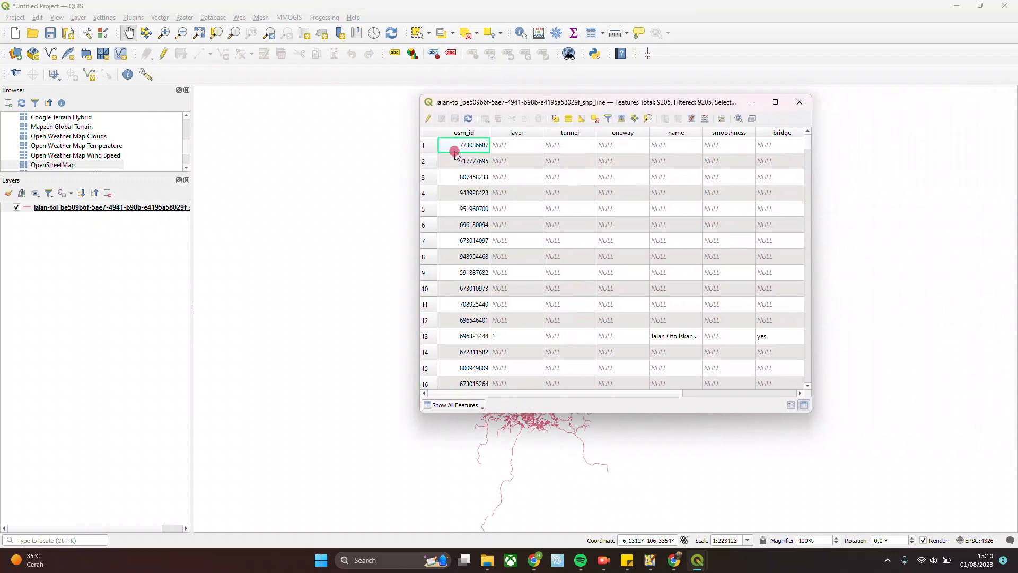
drag(553, 397, 700, 404)
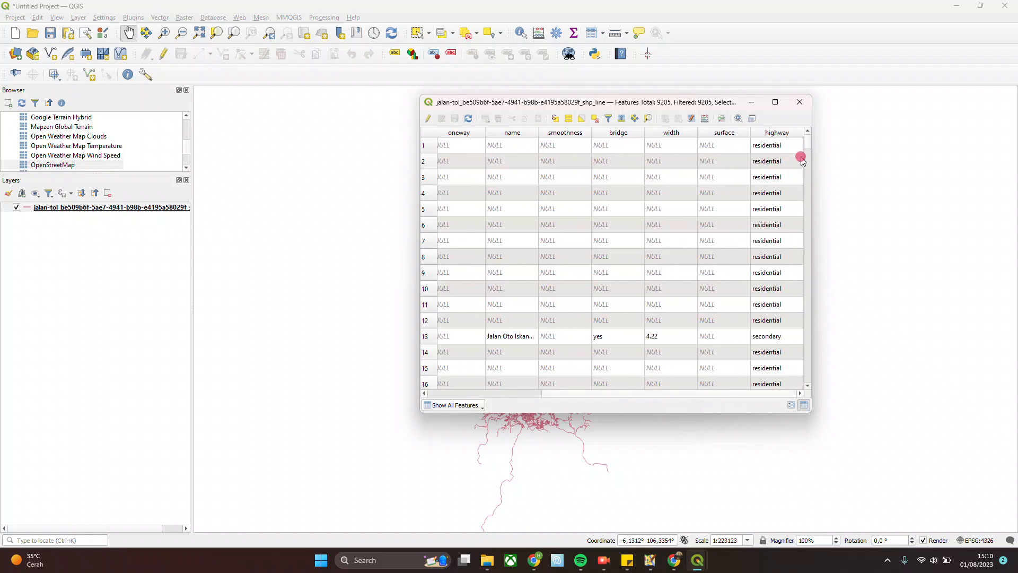
drag(698, 105, 863, 120)
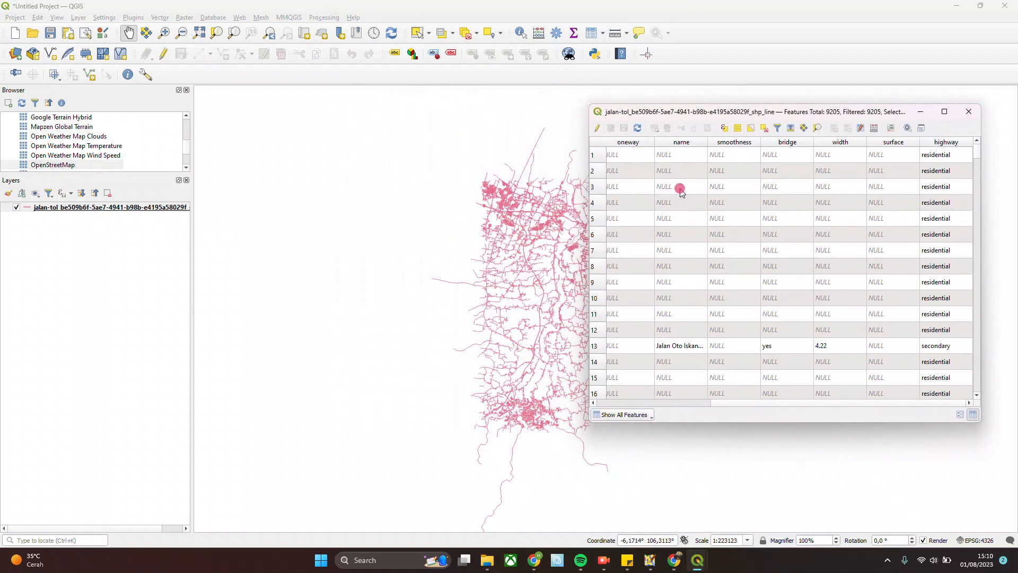
drag(783, 116, 732, 104)
drag(740, 390, 788, 392)
scroll(882, 291, down, 3)
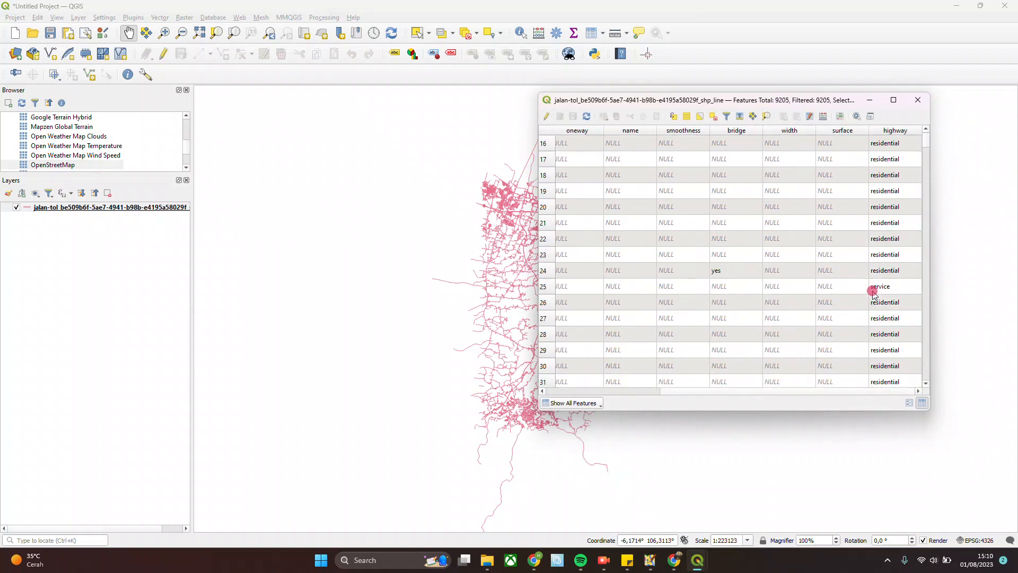
mouse_move(927, 141)
mouse_down()
mouse_move(926, 378)
mouse_move(917, 157)
mouse_up()
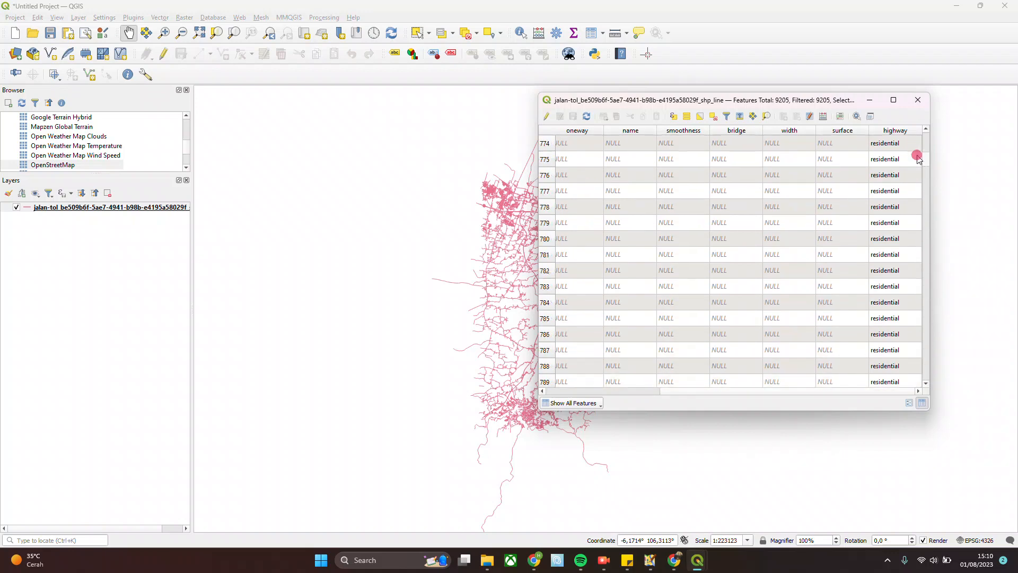
click(917, 100)
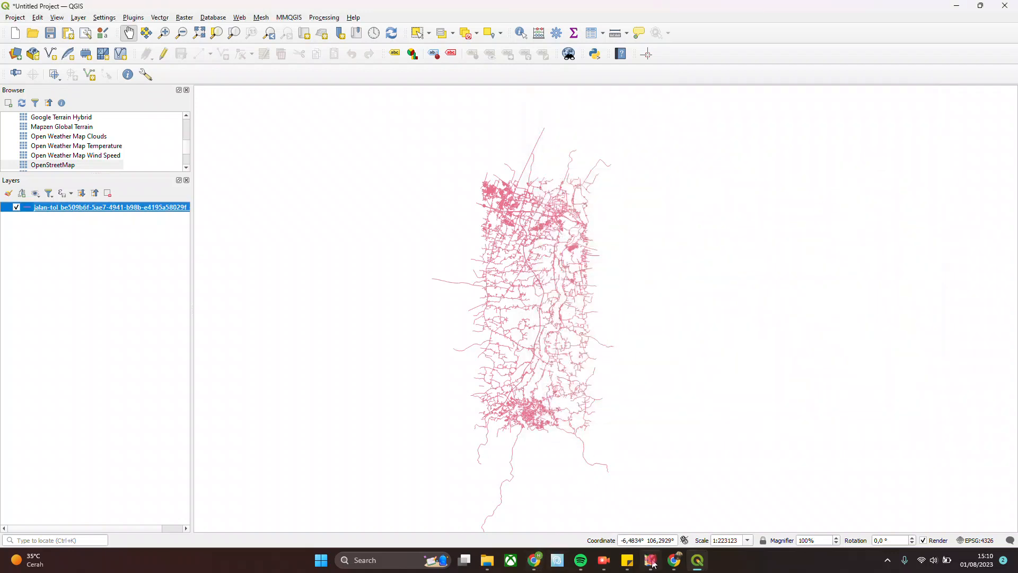
- Switch to the browser to compare the export's map area with the road layer, and return to QGIS
click(674, 560)
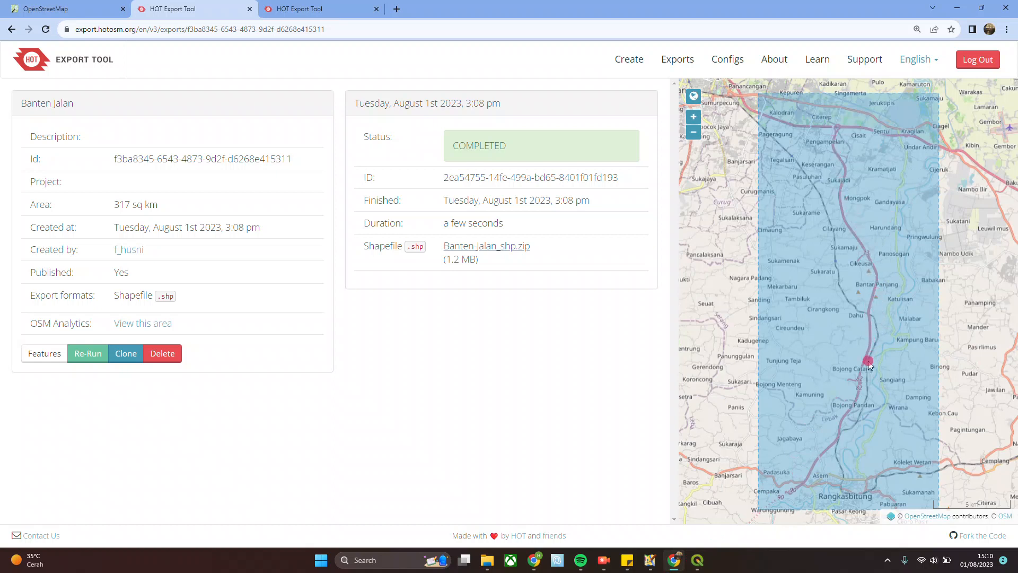
click(697, 560)
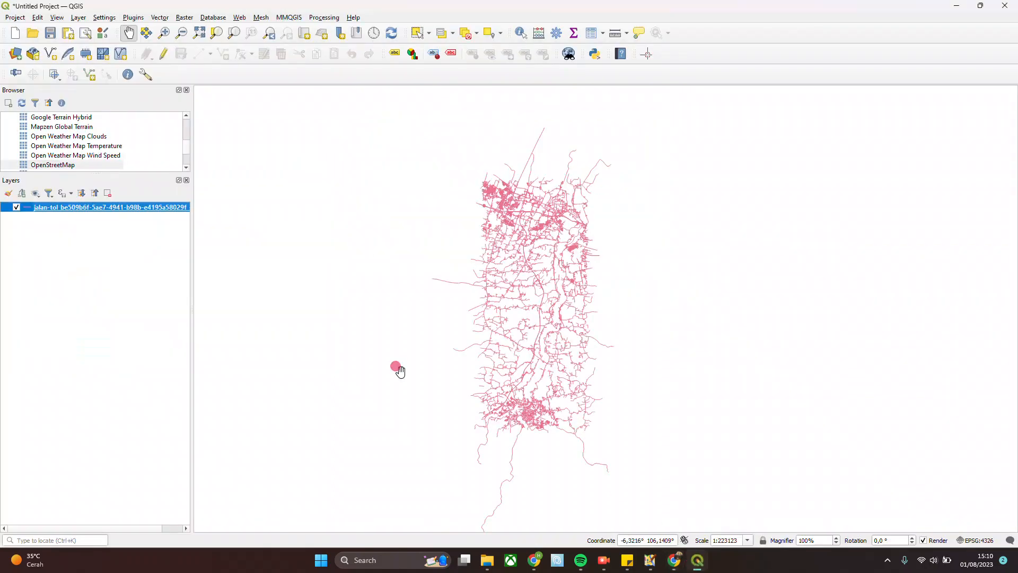
- Add the OpenStreetMap basemap to the project and place it beneath the jalan-tol layer
double_click(50, 166)
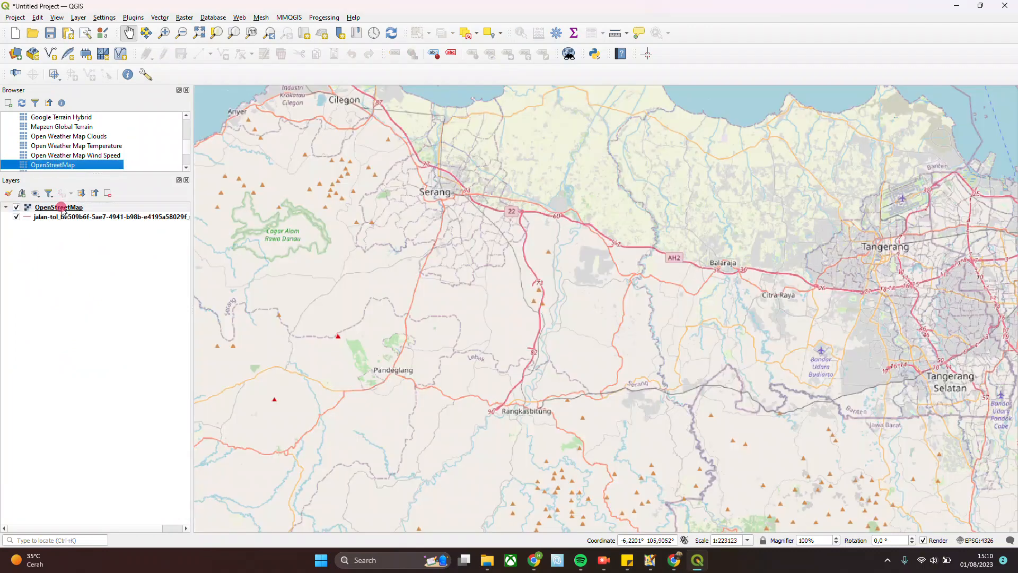
click(556, 327)
scroll(561, 332, up, 2)
scroll(561, 333, down, 2)
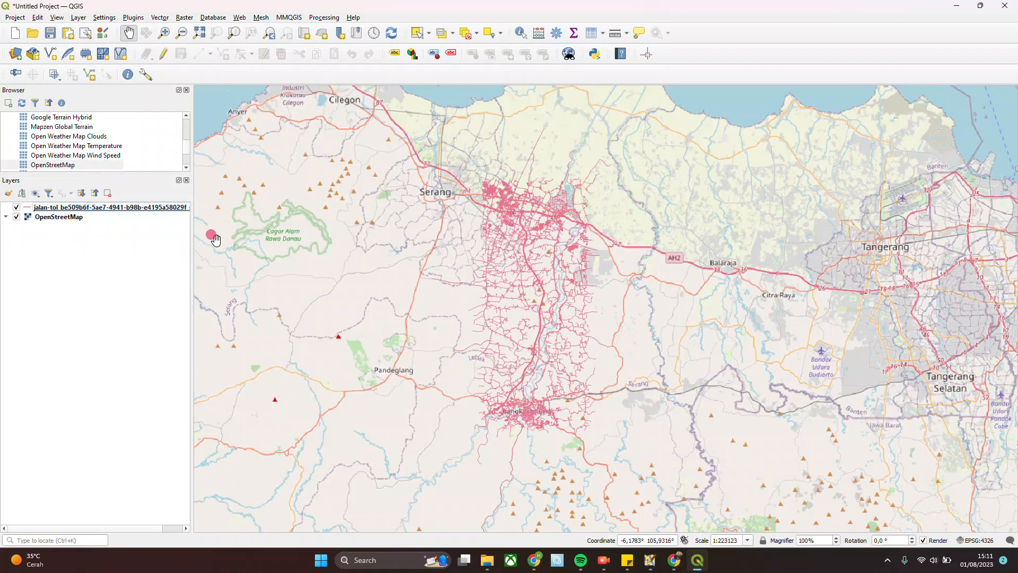
- Remove the jalan-tol layer from the project
right_click(91, 207)
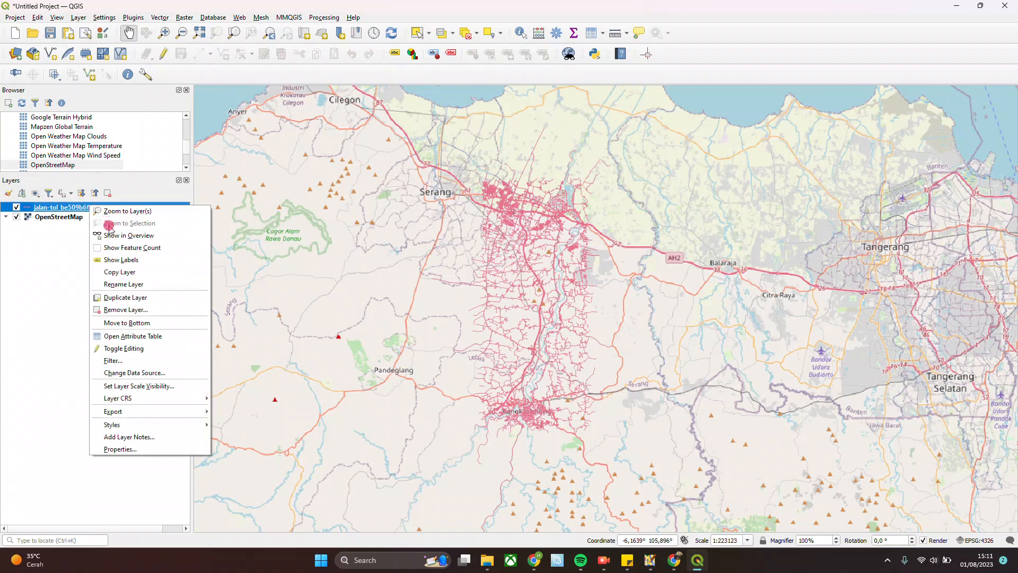
click(125, 310)
click(474, 290)
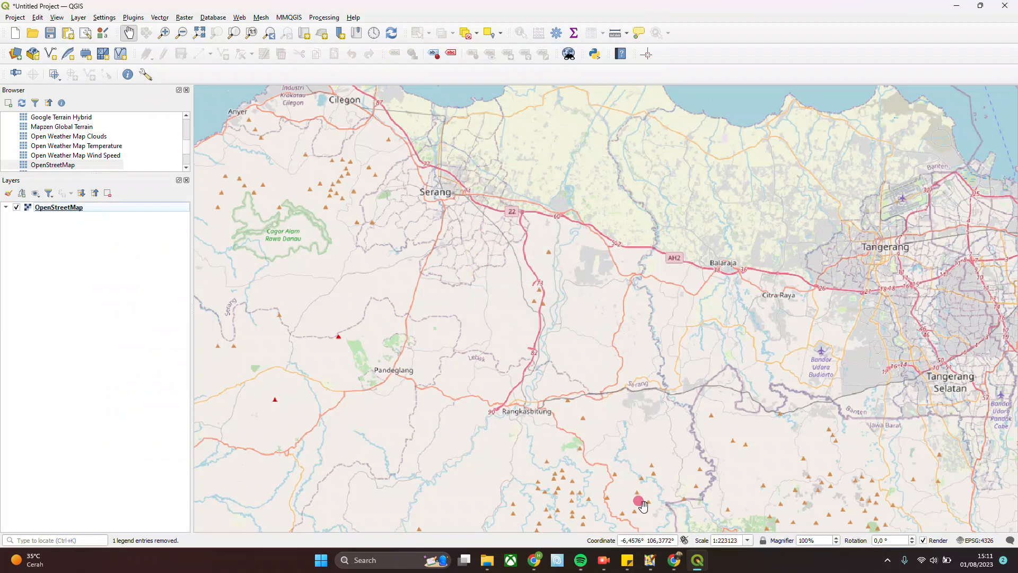
- Switch to the browser, start a new export, search for jakarta and pick Kota Administrasi Jakarta Timur to bring the area into view
click(673, 560)
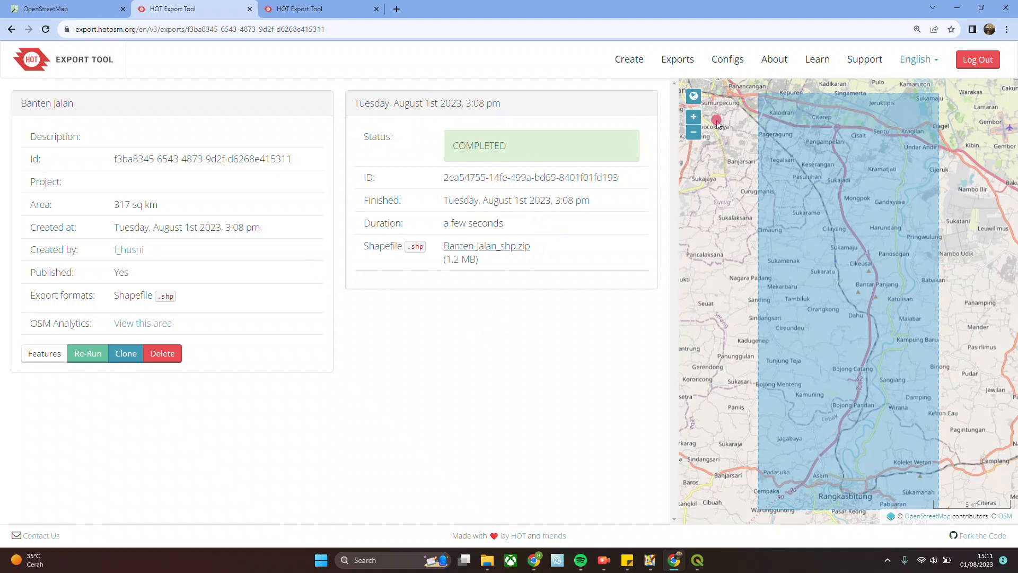
click(625, 71)
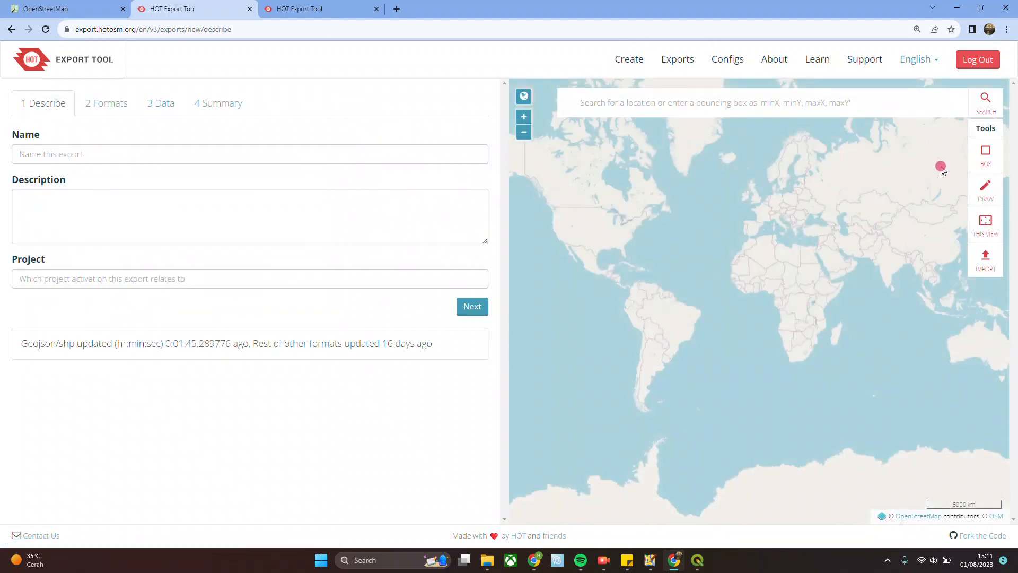
click(765, 105)
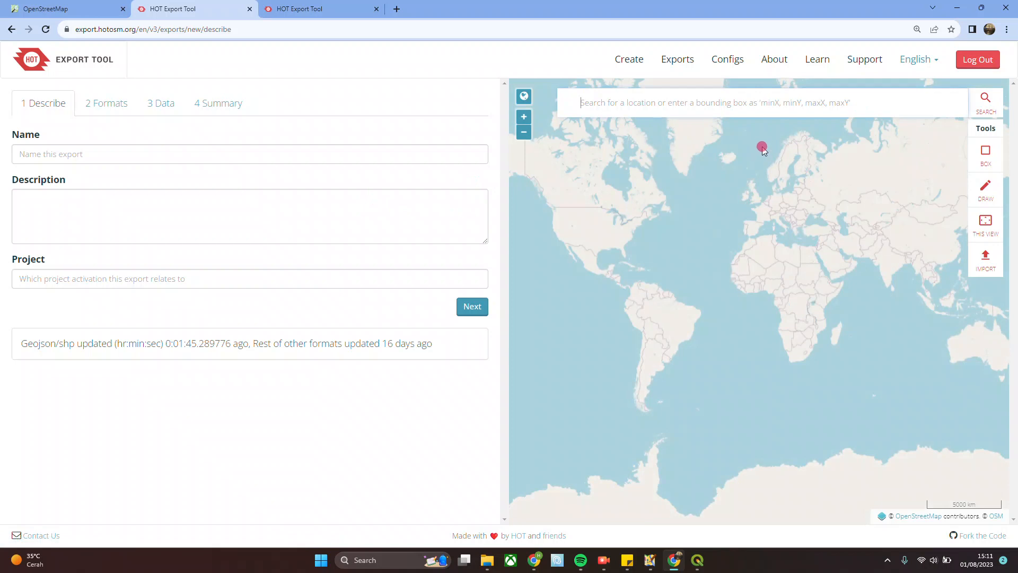
text(jakarta)
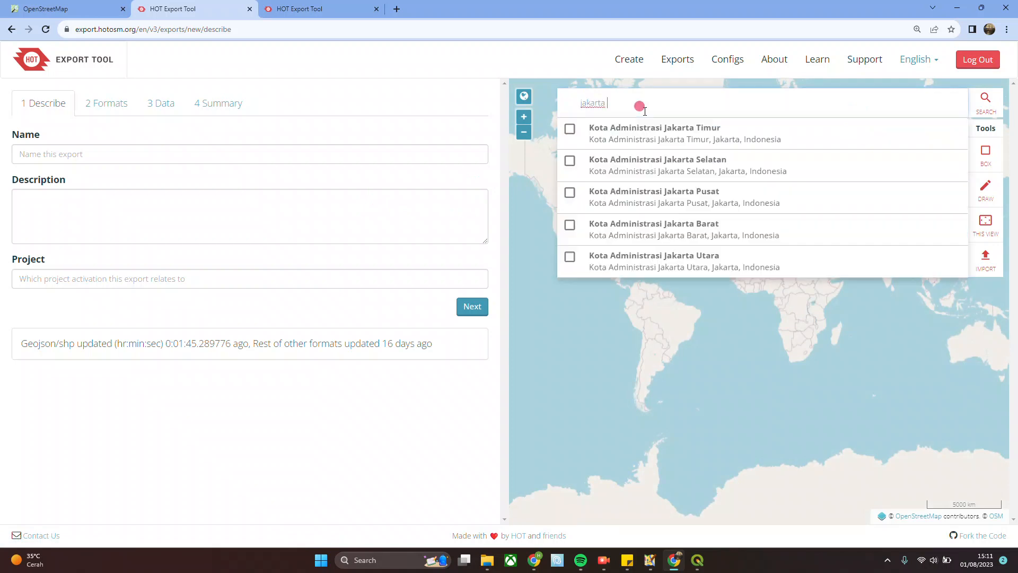
click(666, 139)
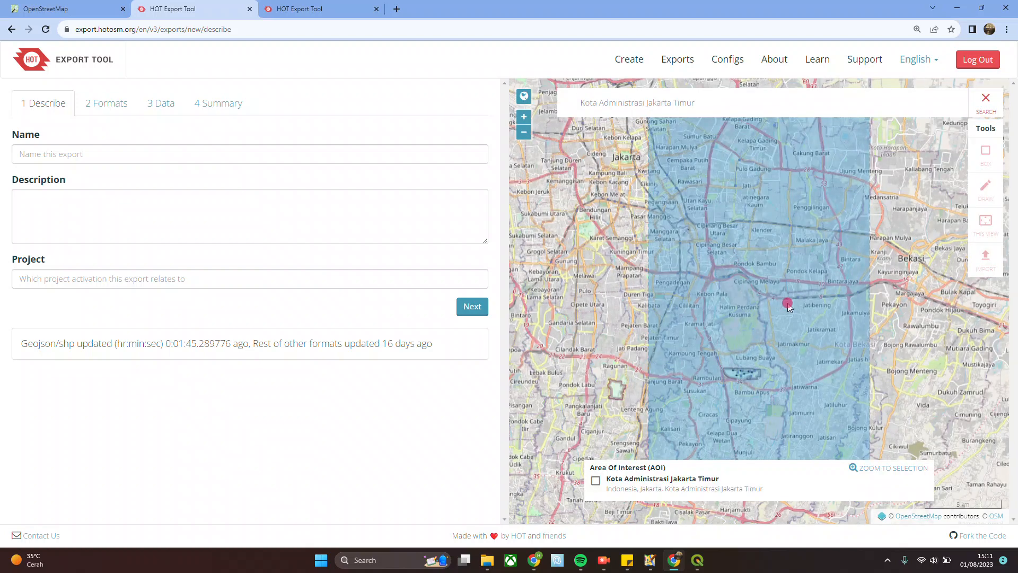
scroll(784, 304, down, 2)
scroll(784, 297, up, 3)
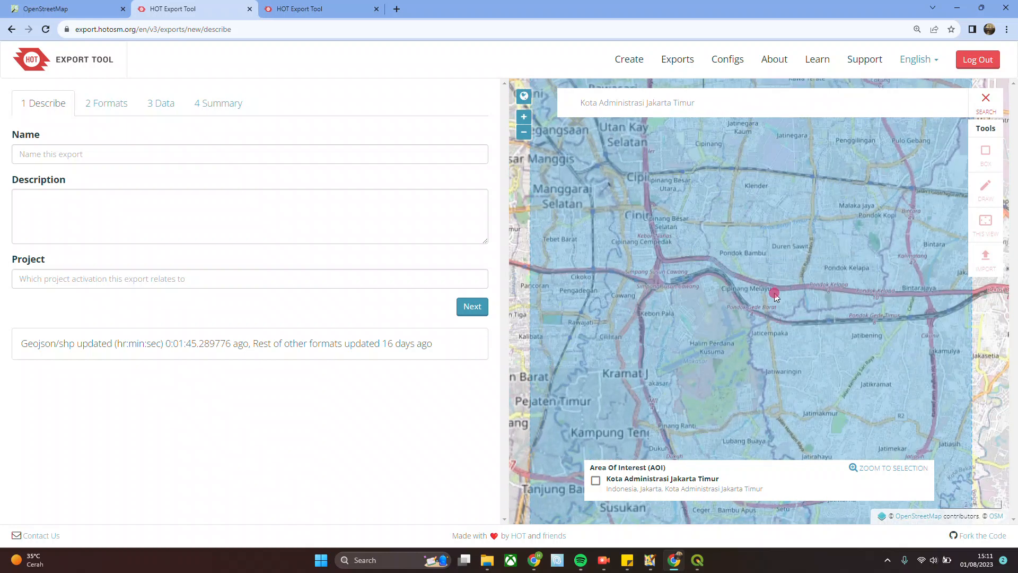
drag(697, 279, 790, 291)
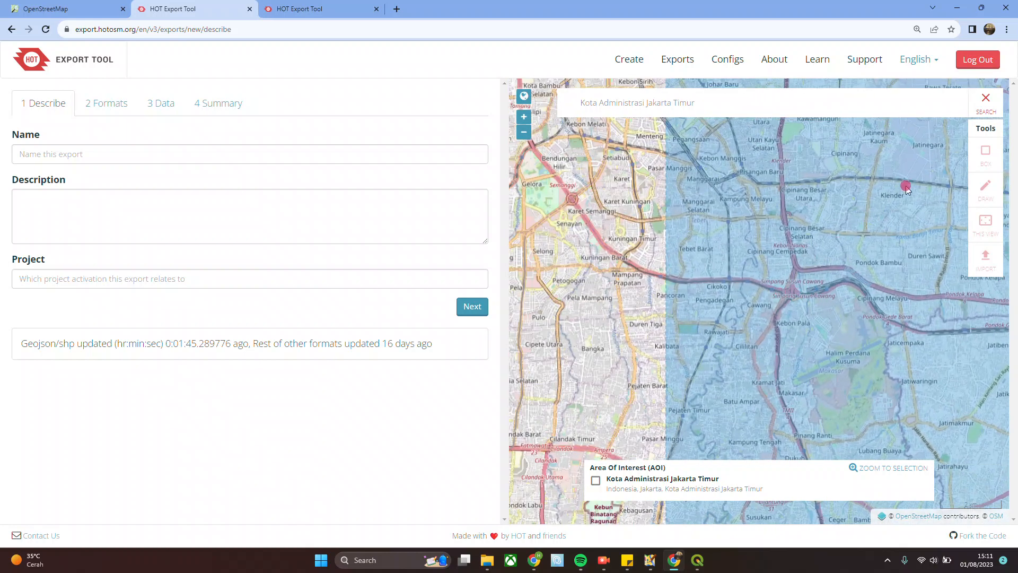
- Clear the searched area and draw a box over the neighbourhood around Jalan Mampang Prapatan Raya as the export area
click(986, 98)
scroll(722, 297, up, 4)
scroll(720, 297, up, 2)
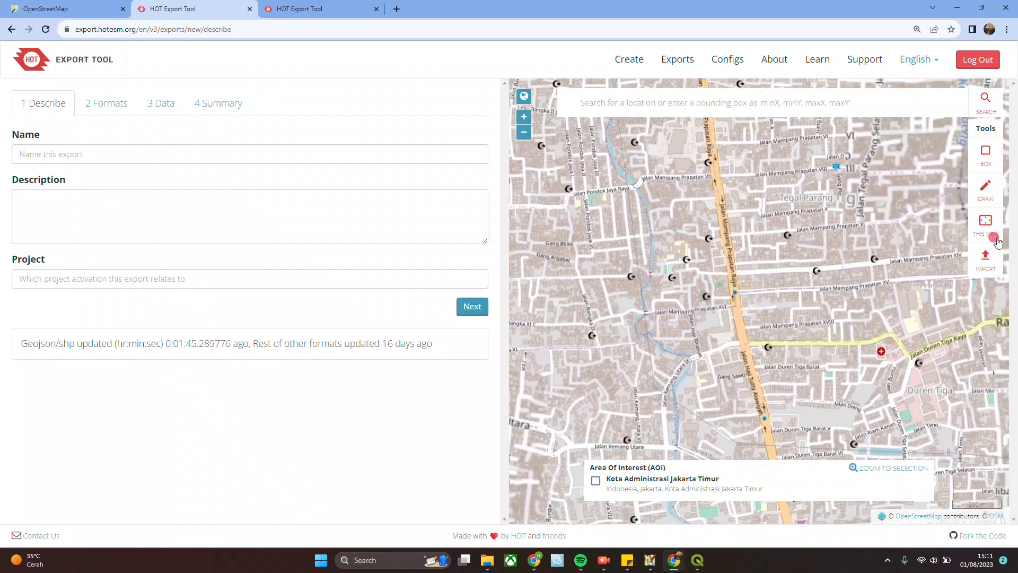
click(985, 152)
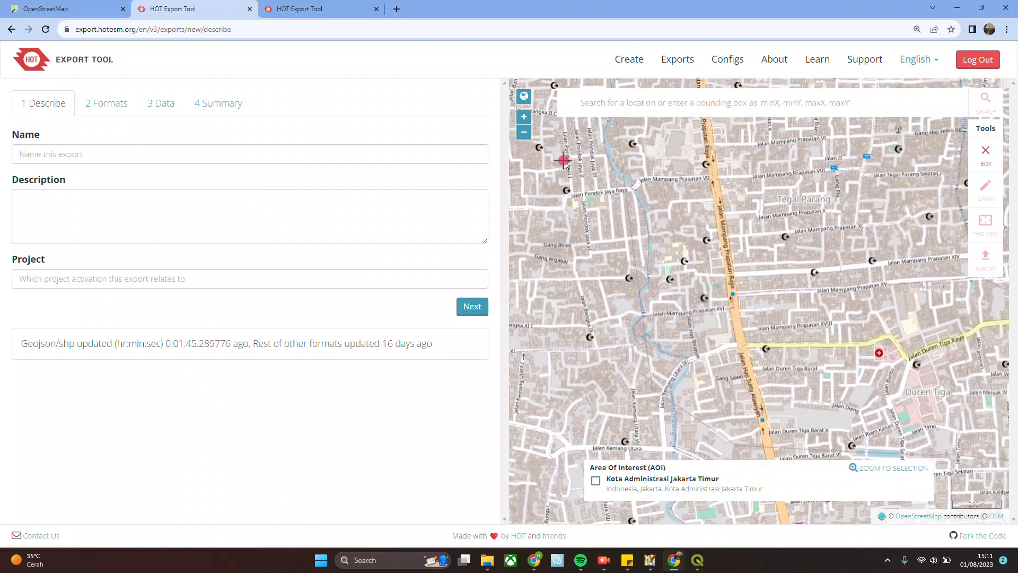
drag(570, 161, 793, 391)
- Name the export jkt and choose Shapefile instead of Geojson as its only file format
click(143, 153)
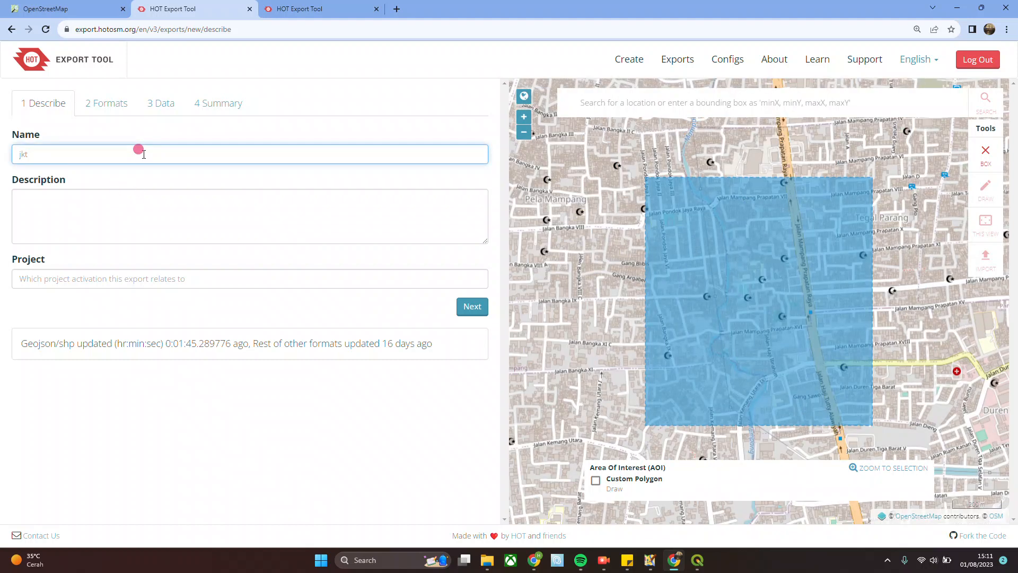
click(460, 308)
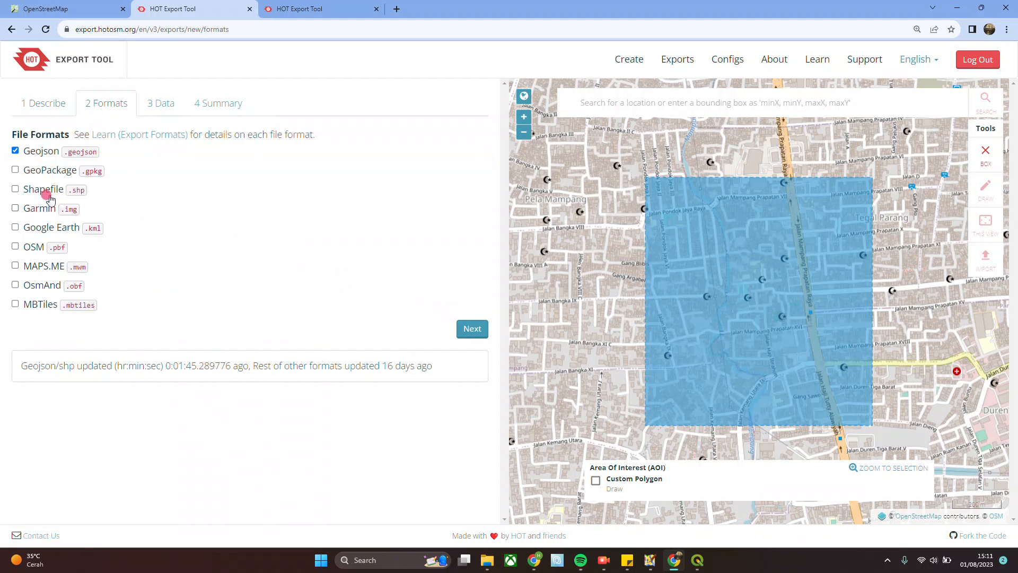
click(22, 154)
click(59, 187)
click(459, 331)
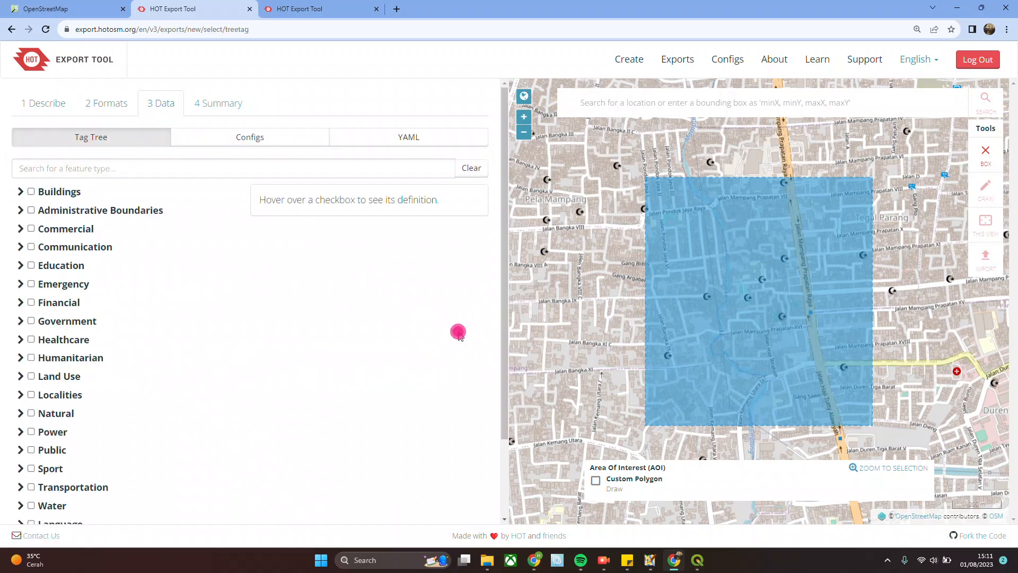
- Include the whole Buildings category in the export data and submit the export
scroll(180, 254, down, 1)
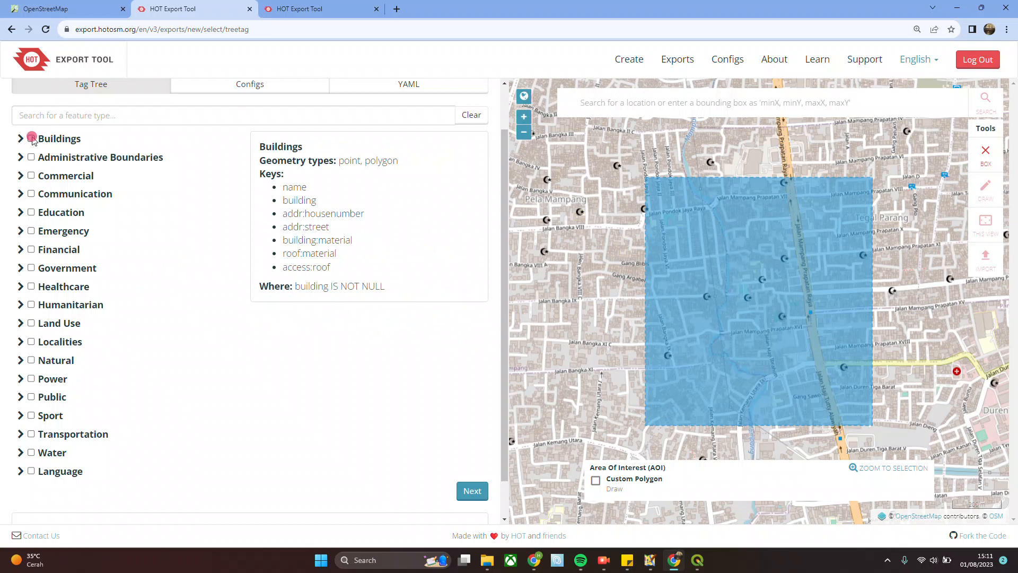
scroll(32, 141, up, 1)
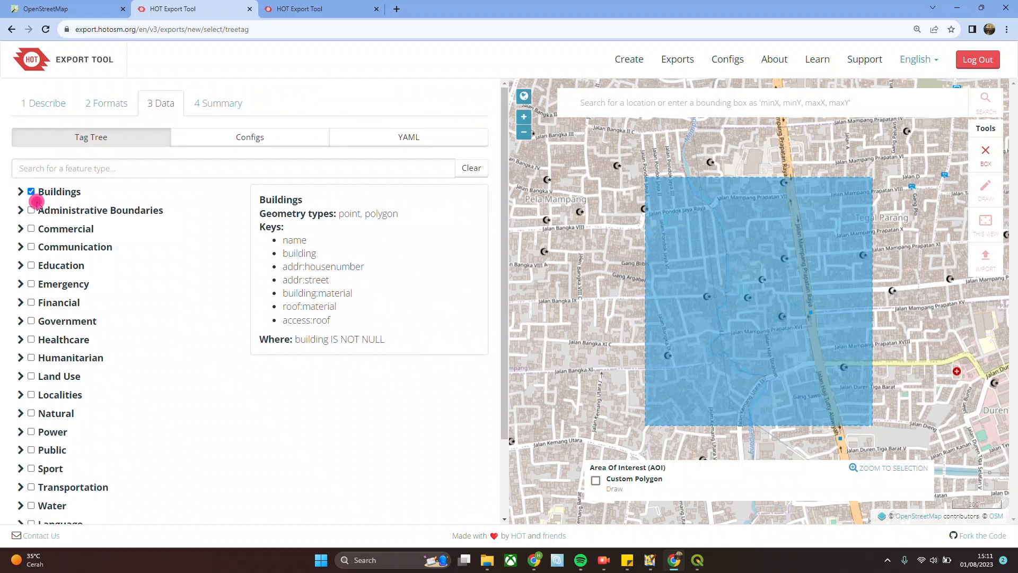
click(21, 192)
click(20, 192)
scroll(377, 409, down, 2)
click(470, 451)
click(342, 239)
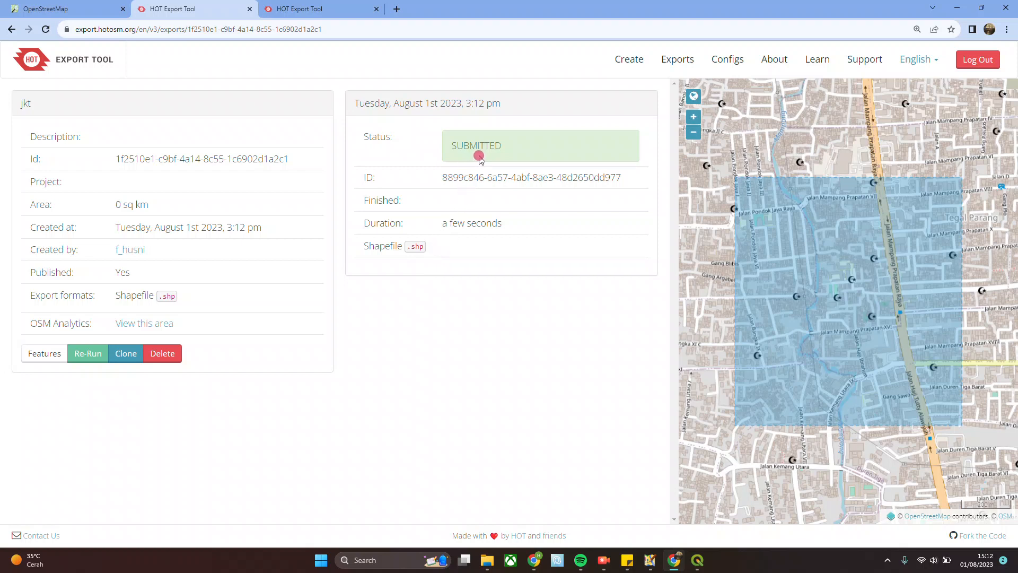
- Switch to File Explorer and open the extracted jkt folder inside Documents > singgah
click(485, 558)
click(574, 113)
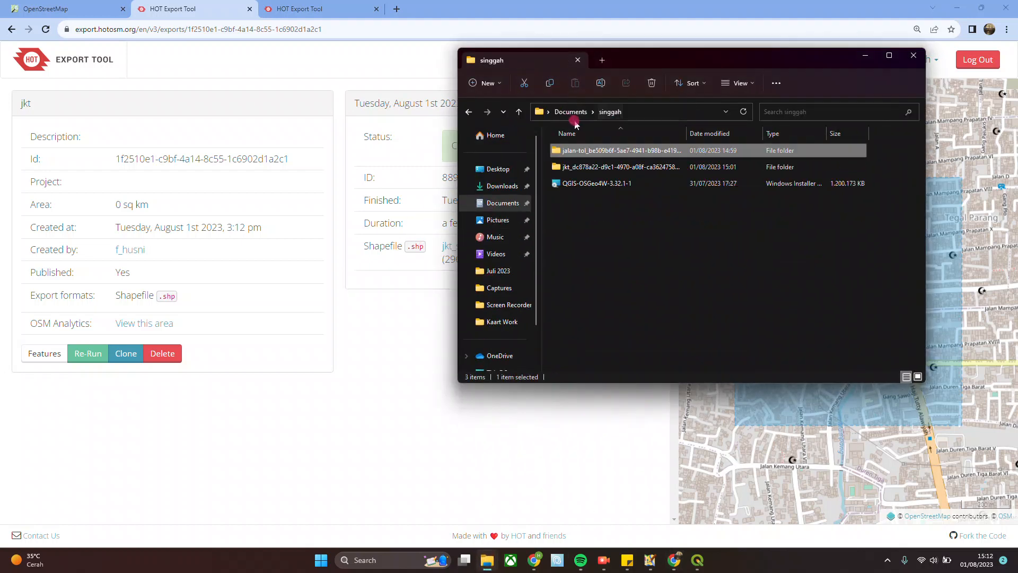
double_click(606, 167)
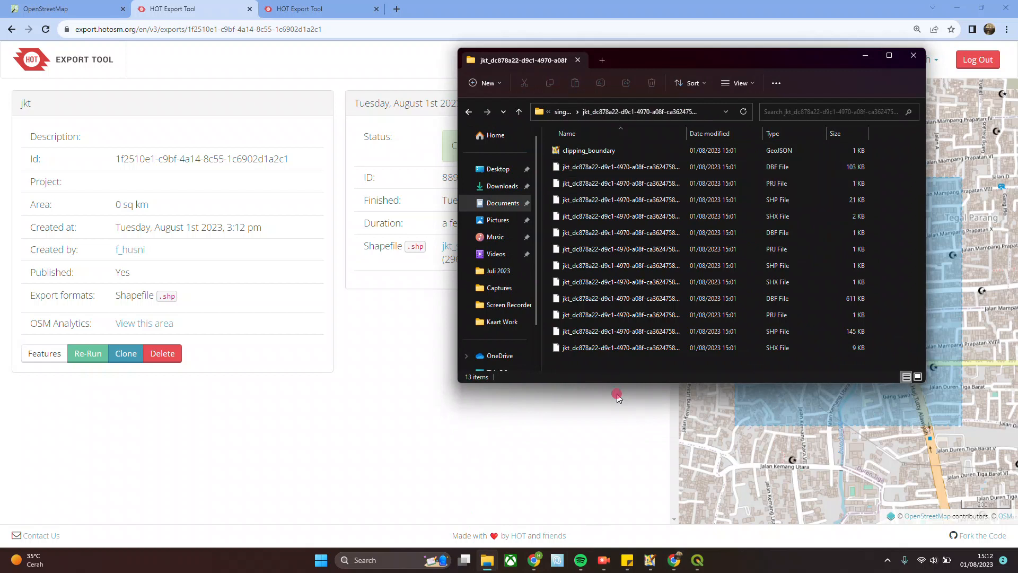
click(392, 199)
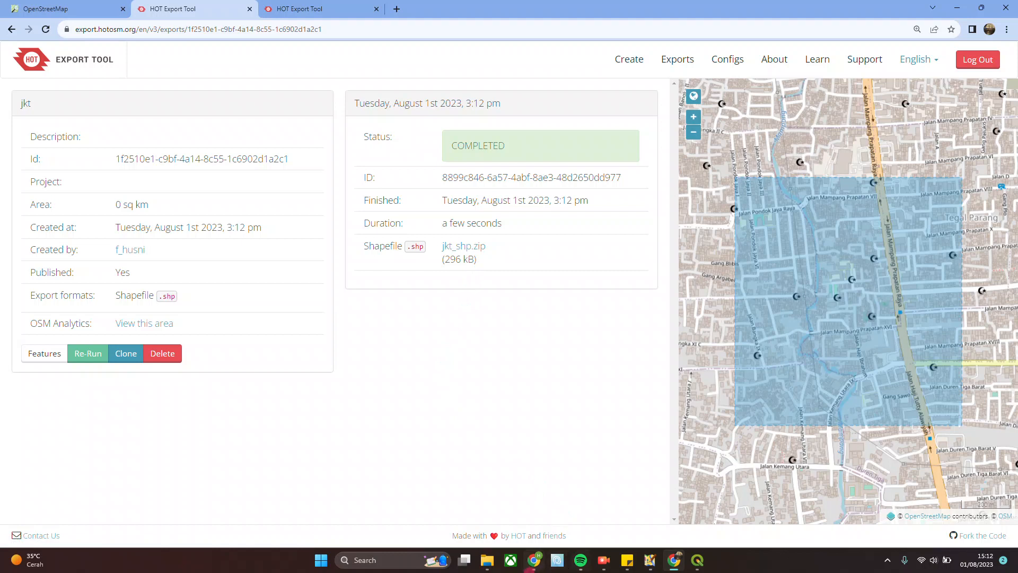
- Bring up the jkt folder over QGIS and examine its three SHP files
click(493, 567)
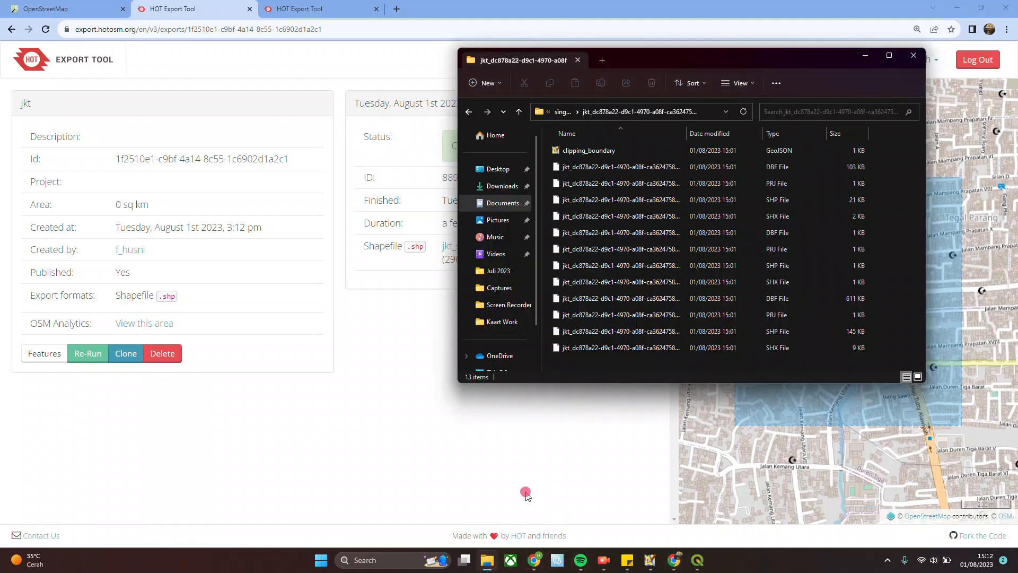
click(694, 564)
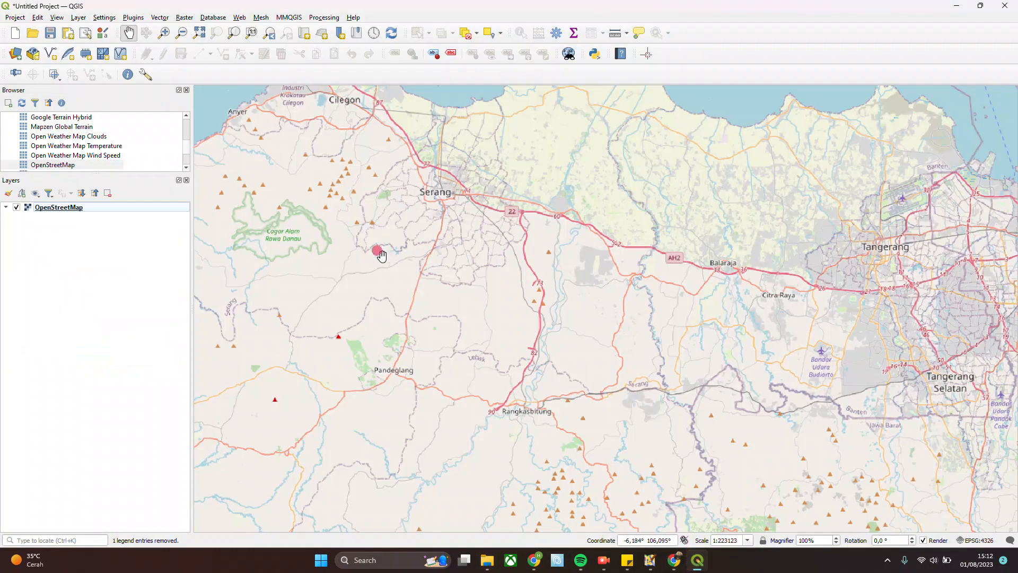
click(486, 559)
click(738, 169)
click(762, 201)
click(759, 267)
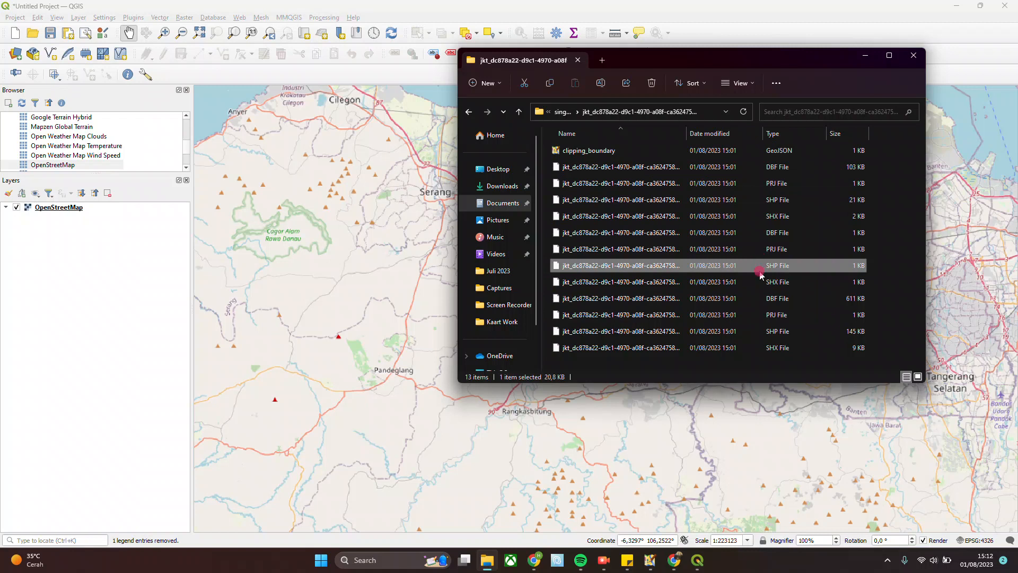
click(757, 330)
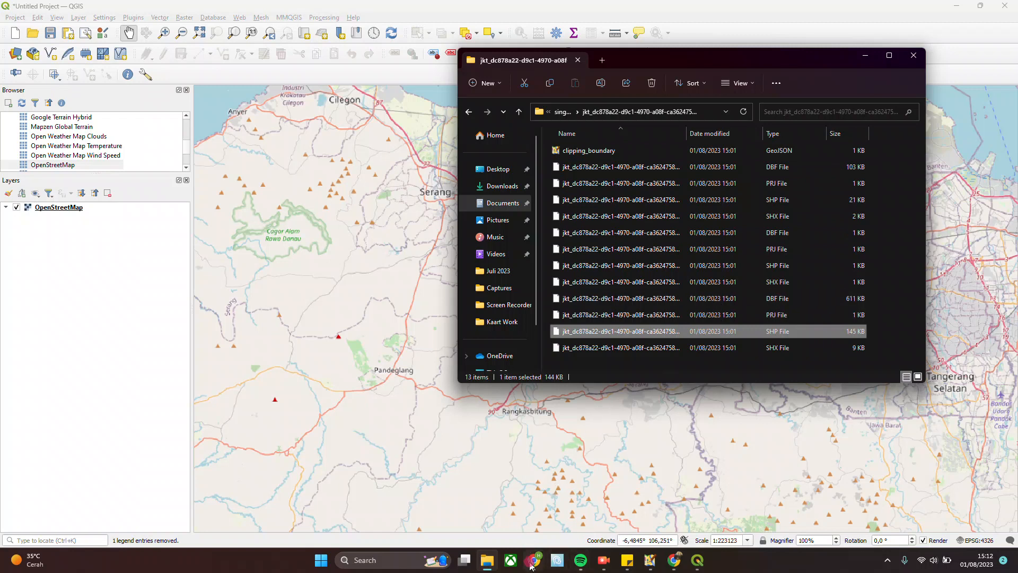
- Return to the export's data selection in the browser and review the feature types within the Buildings category
mouse_move(531, 566)
click(673, 560)
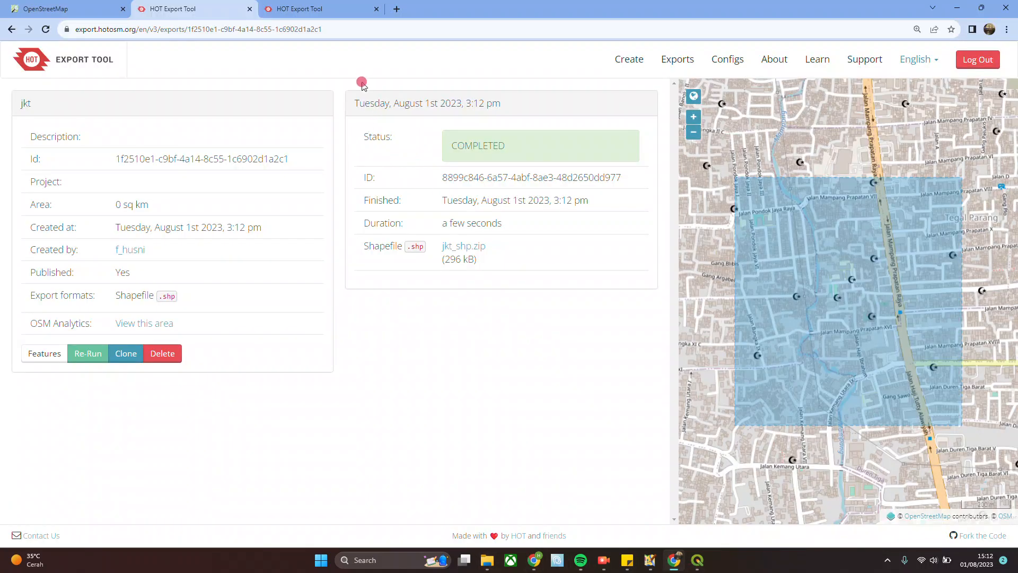
click(12, 29)
click(12, 29)
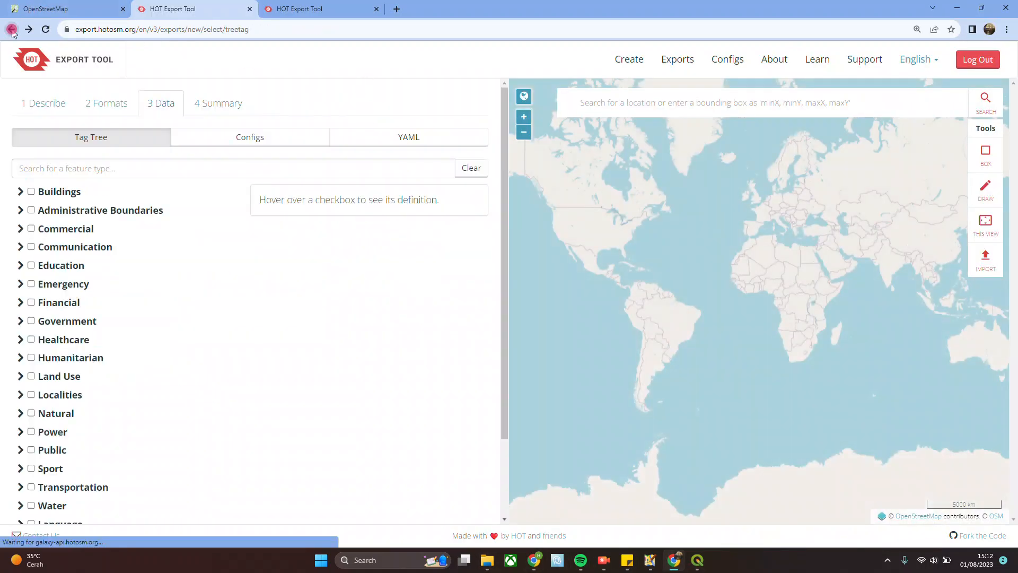
click(20, 191)
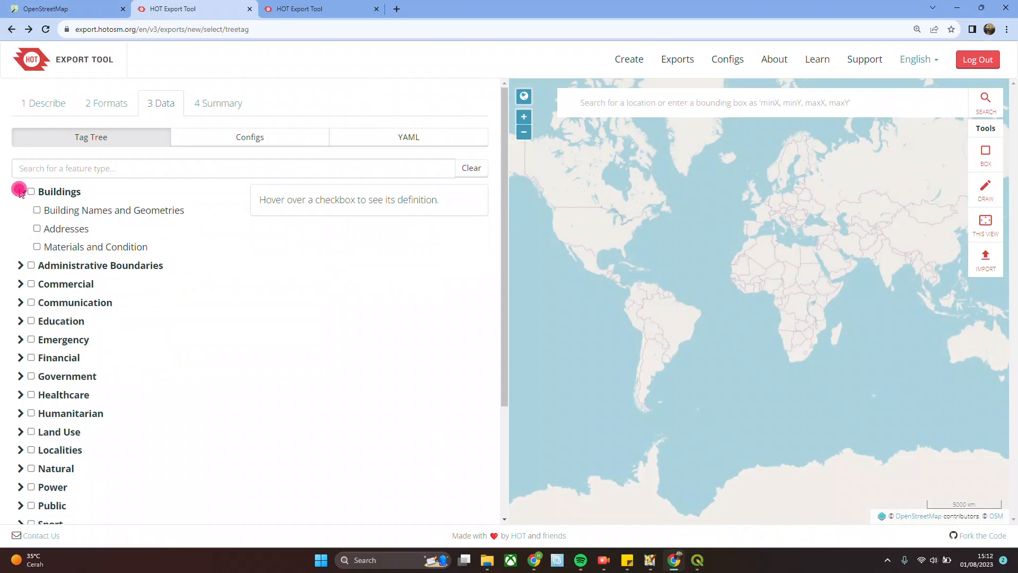
click(20, 192)
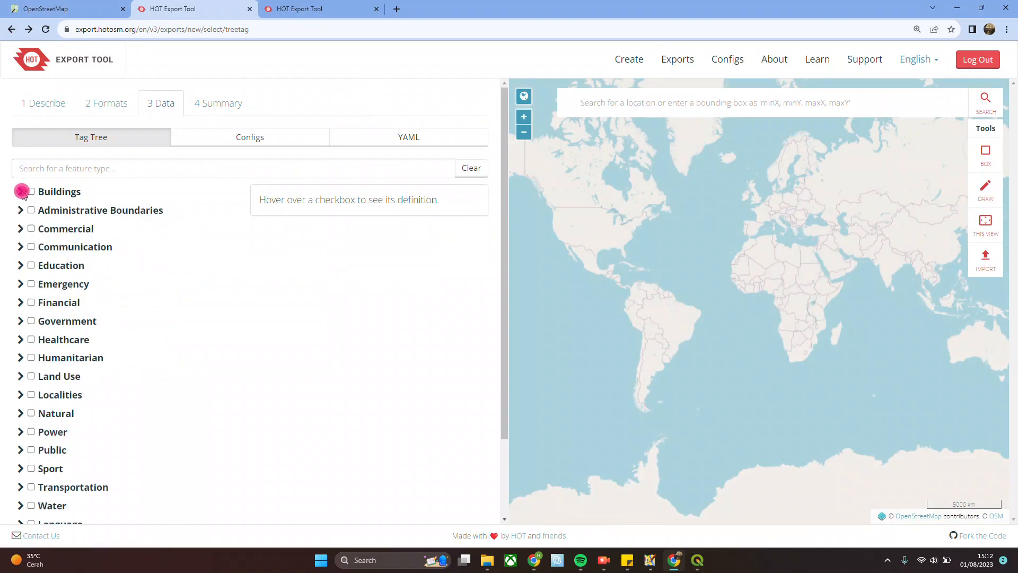
click(21, 191)
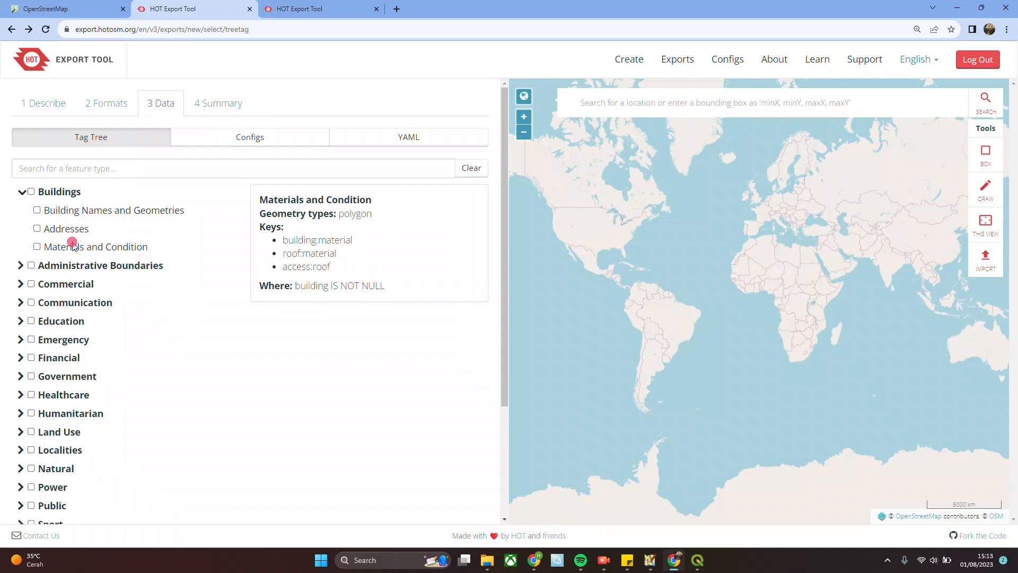
- Switch back to QGIS and add the 21 KB SHP file from the jkt folder as a layer above OpenStreetMap
click(695, 559)
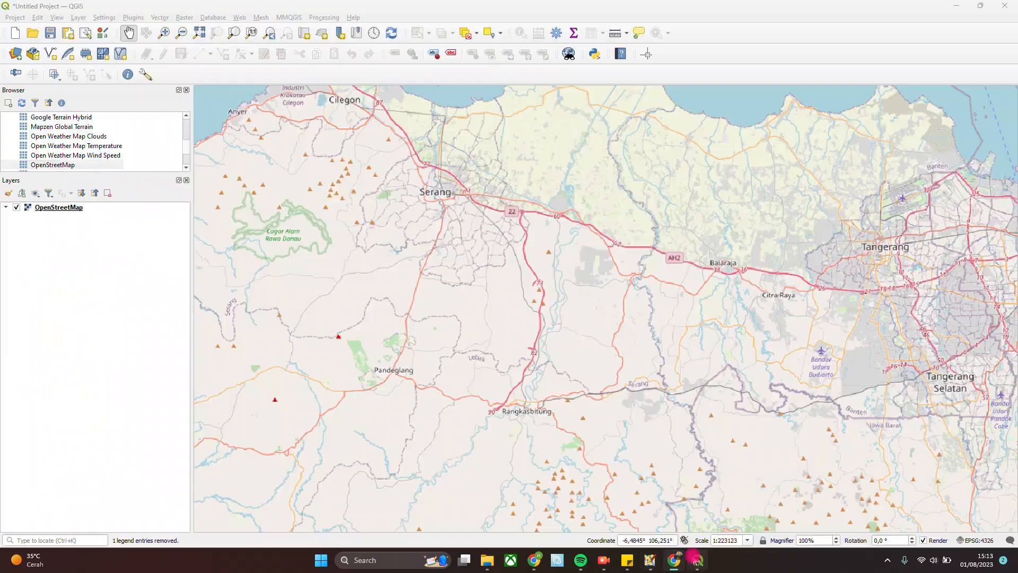
click(487, 559)
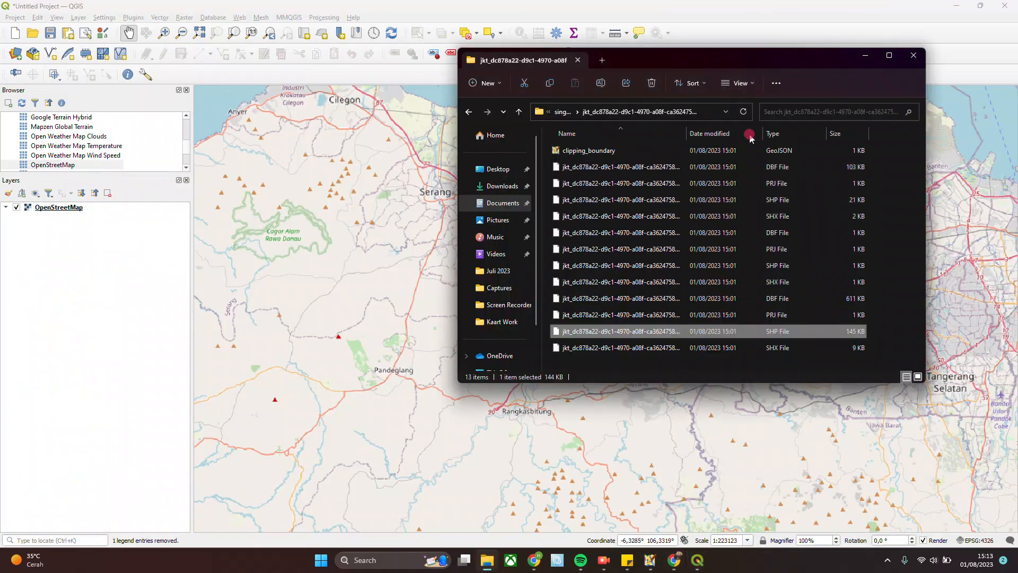
drag(743, 200, 126, 196)
click(90, 212)
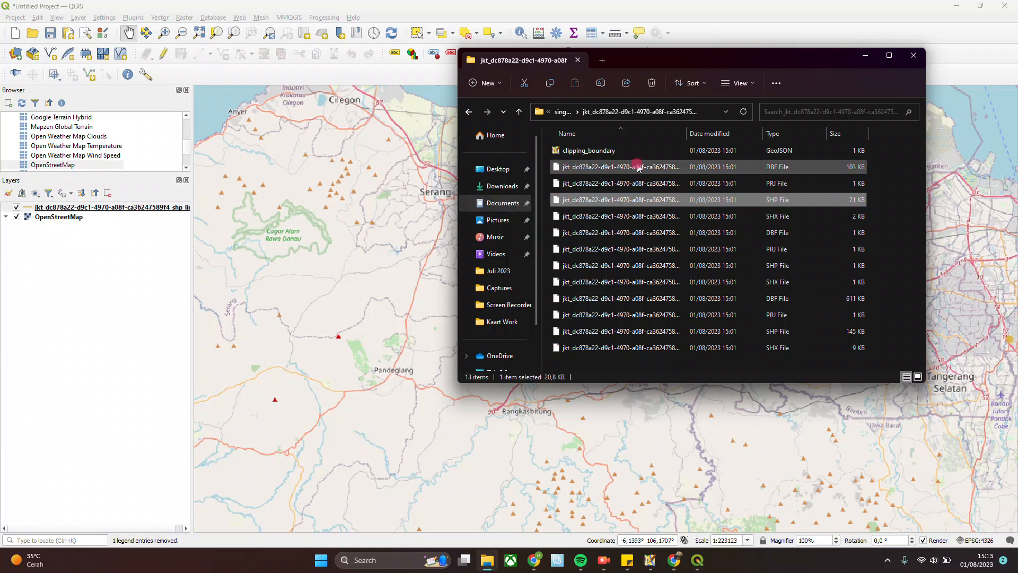
- Remove the jkt lines layer from the project, leaving only OpenStreetMap
right_click(43, 207)
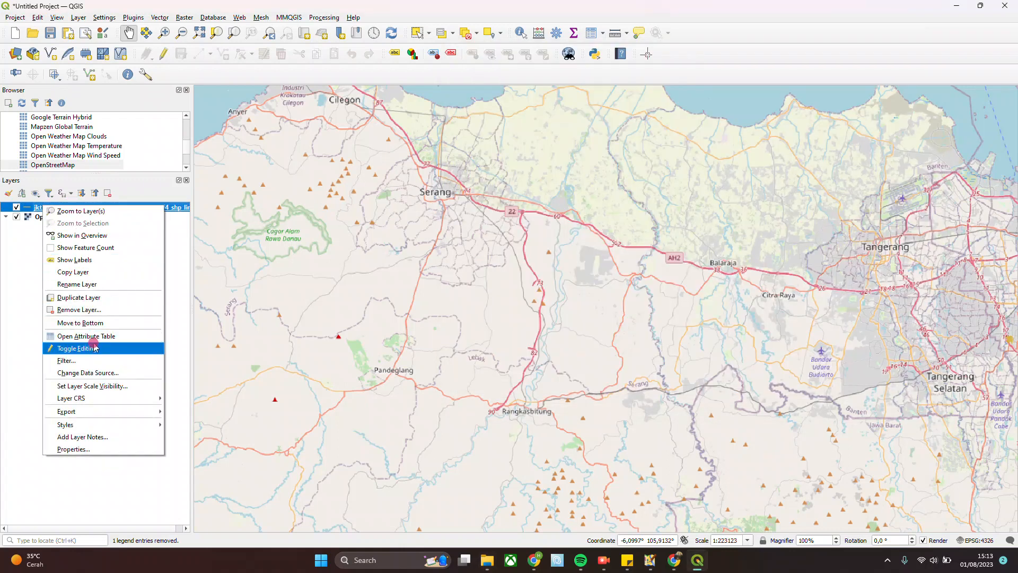
click(86, 310)
click(501, 289)
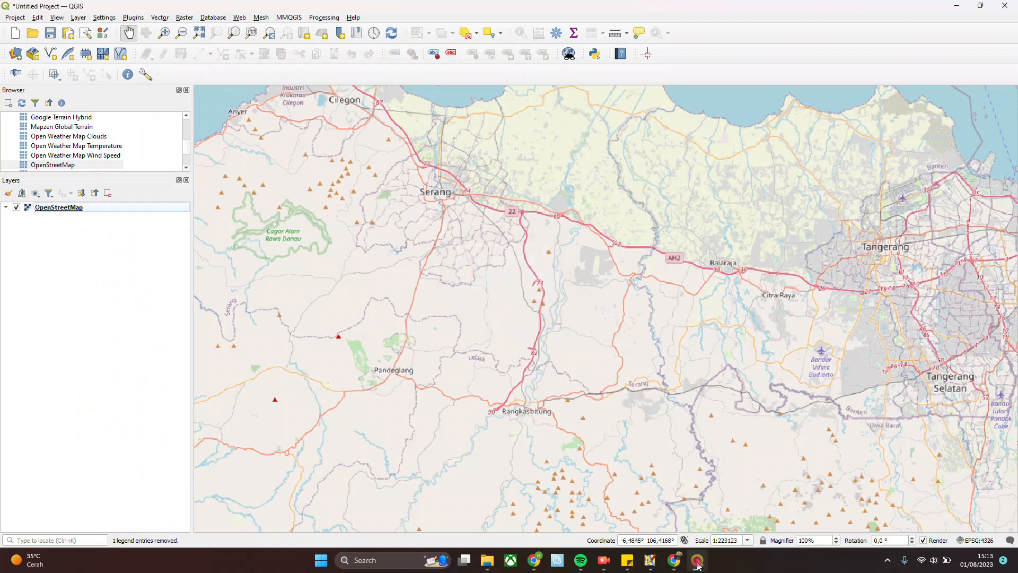
- Add the 1 KB and 145 KB SHP files from the jkt folder as layers above OpenStreetMap
click(487, 559)
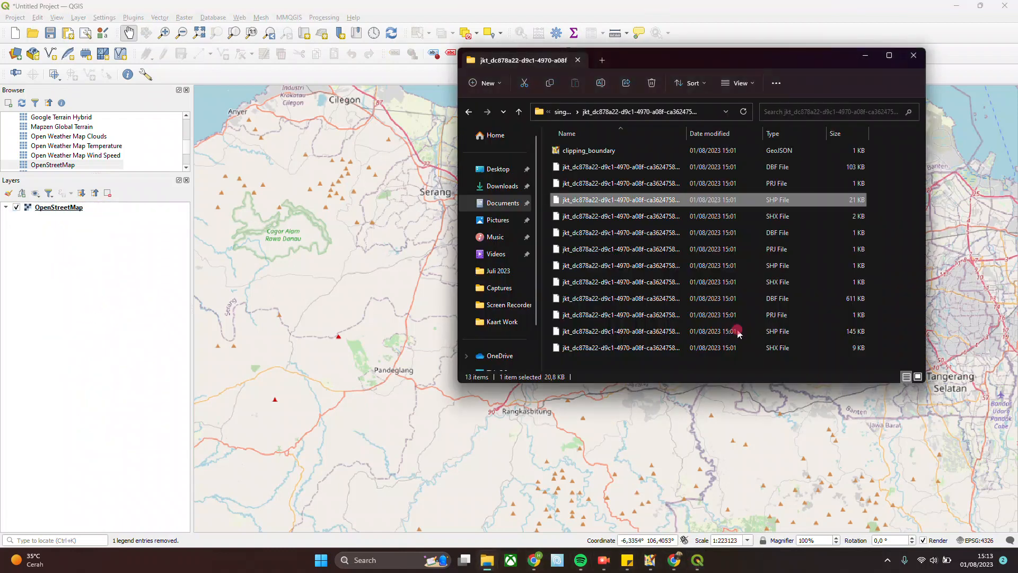
click(771, 265)
drag(771, 265, 66, 223)
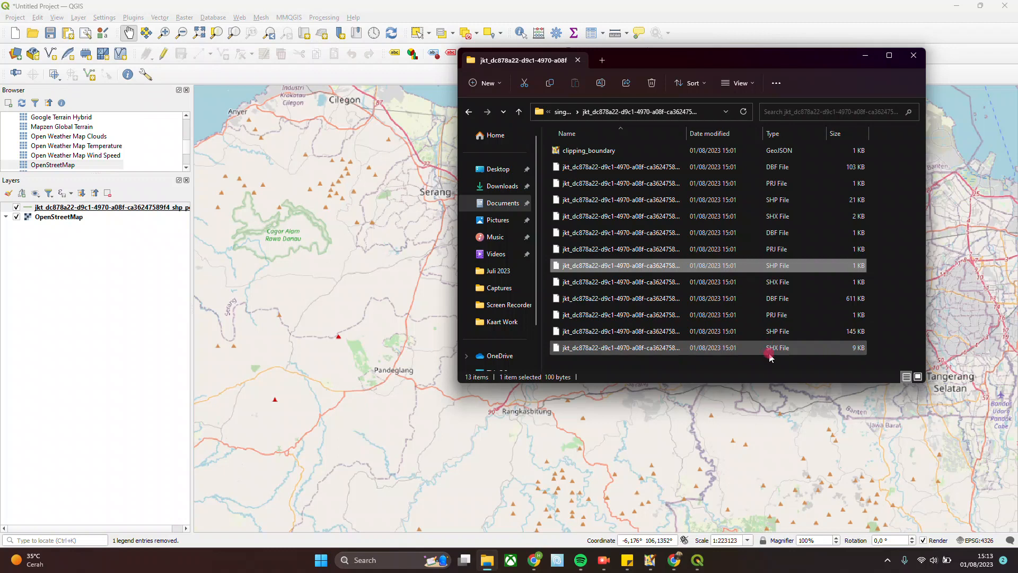
drag(771, 331, 47, 221)
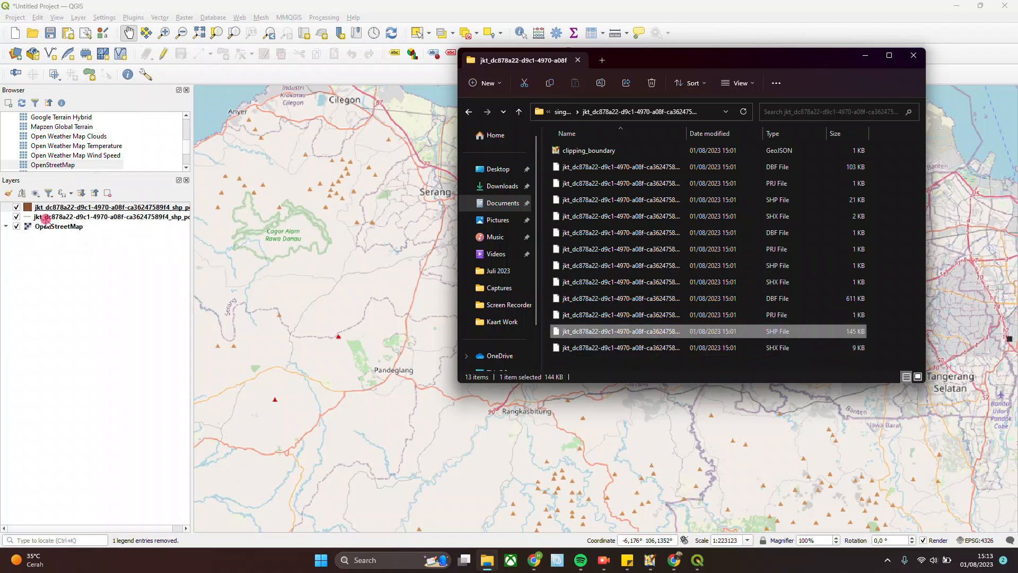
- Hide the layer made from the 1 KB SHP file and zoom to the extent of the jkt polygon layer
click(17, 218)
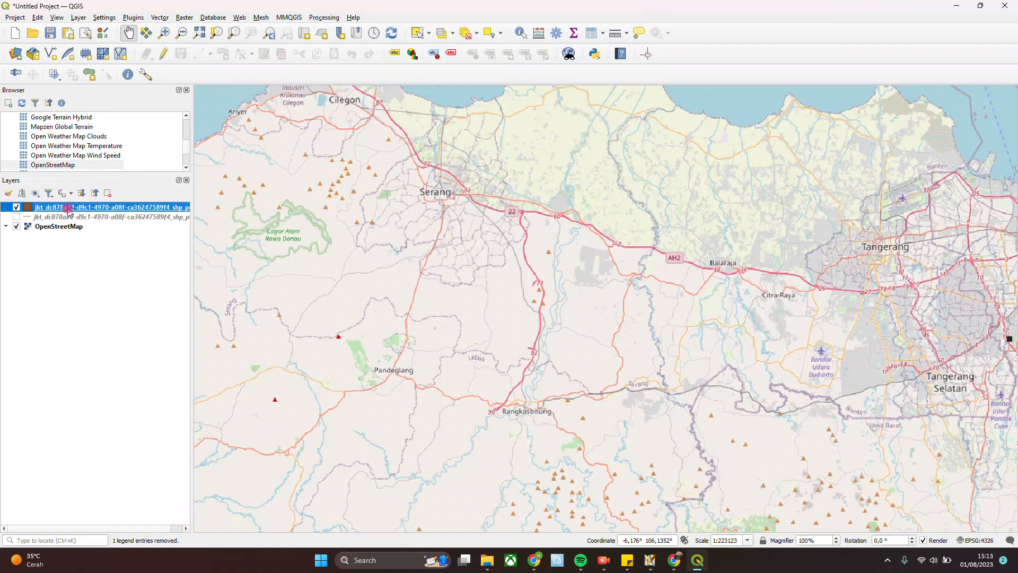
right_click(71, 210)
click(96, 215)
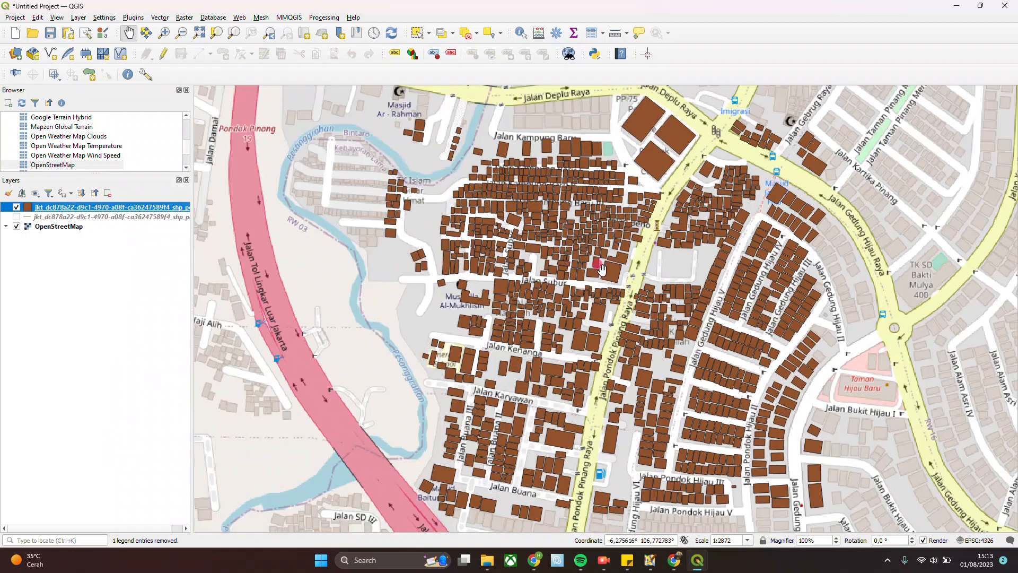
- Examine the building polygons around Jalan Pondok Pinang Raya against the OpenStreetMap base map, from single houses to the whole neighbourhood
scroll(607, 253, up, 1)
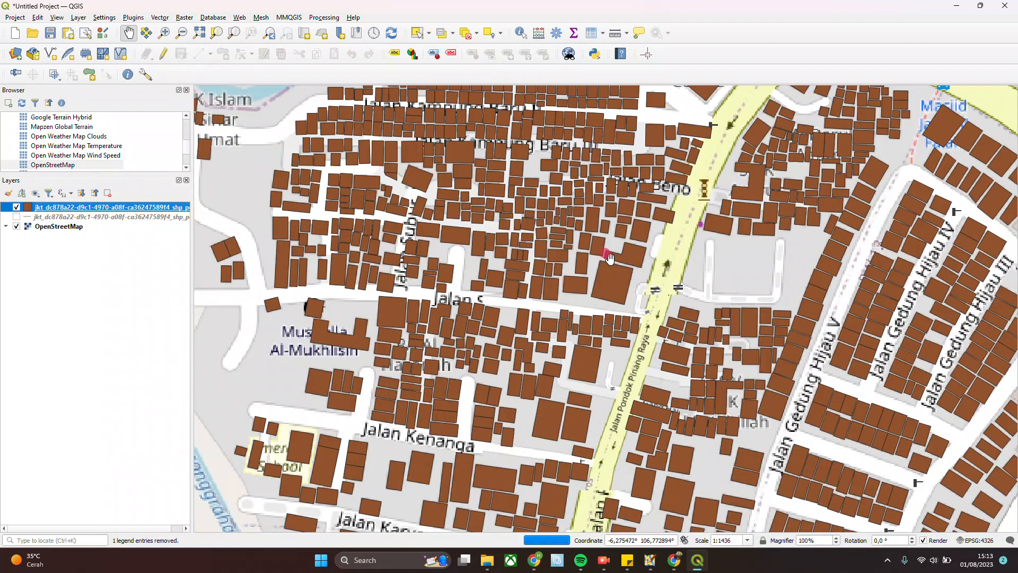
click(16, 226)
click(16, 226)
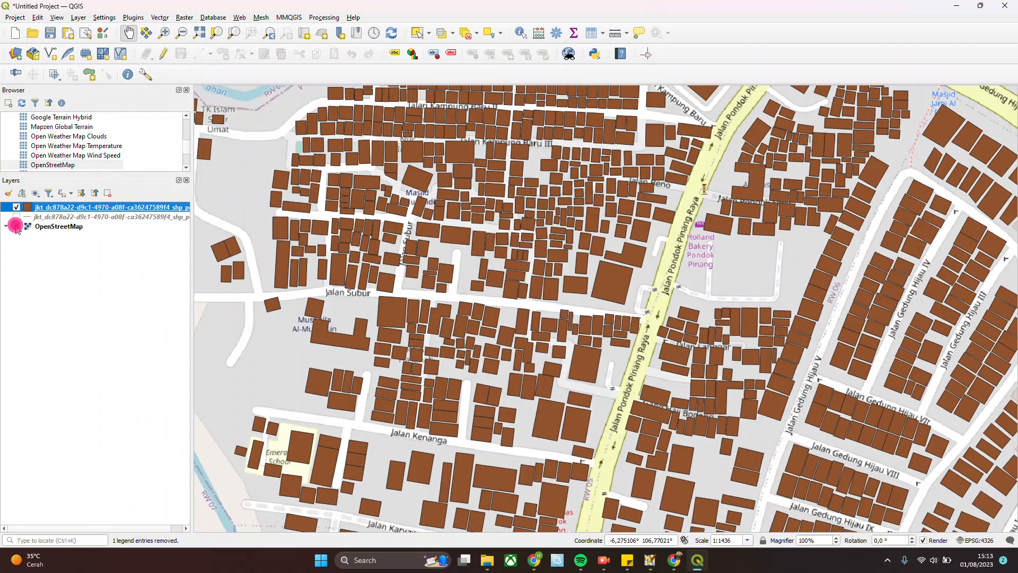
scroll(765, 217, down, 1)
drag(758, 280, 698, 261)
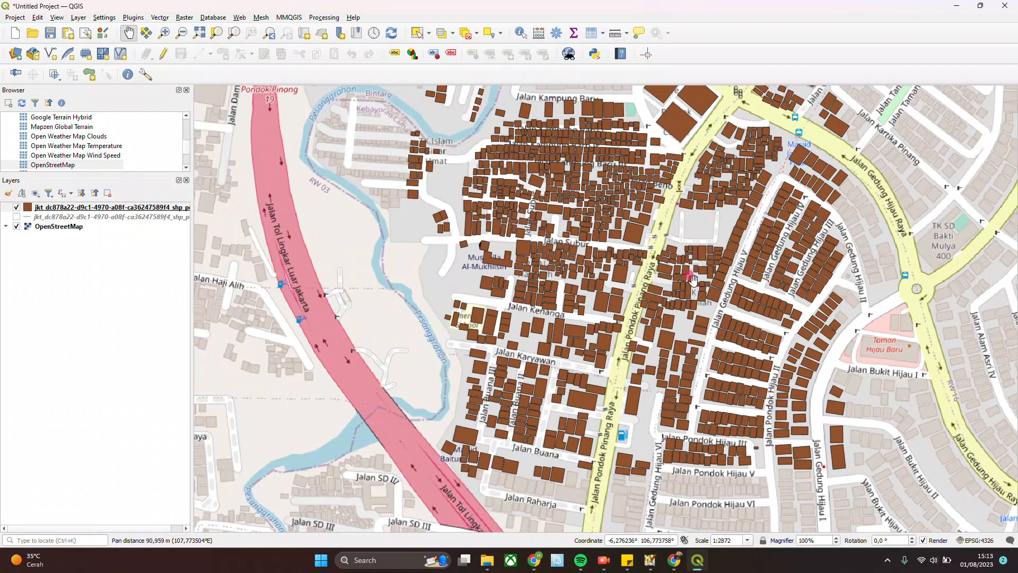
scroll(704, 303, up, 2)
drag(790, 363, 650, 292)
scroll(651, 291, up, 1)
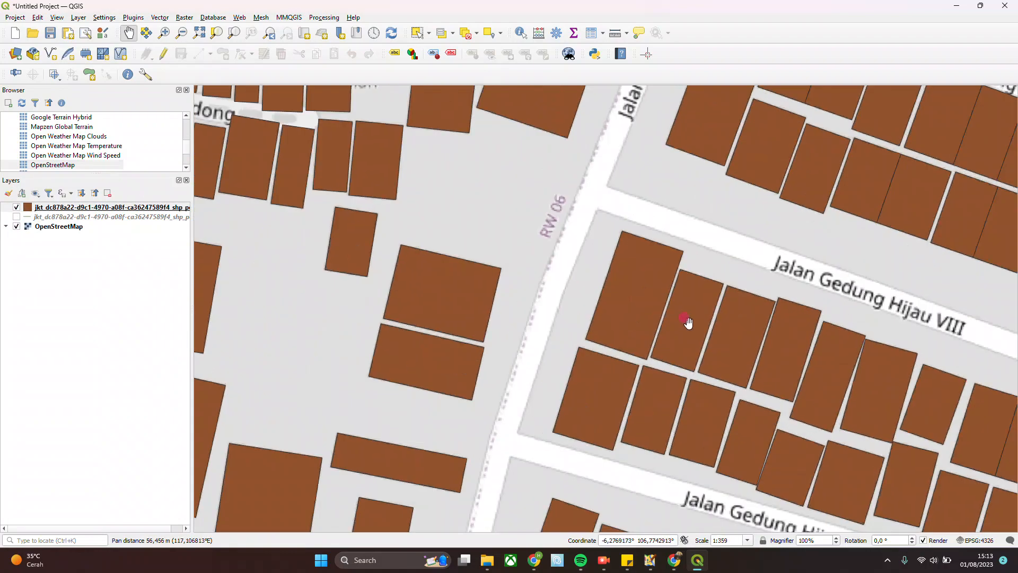
scroll(674, 305, down, 2)
drag(581, 241, 712, 275)
drag(526, 324, 608, 287)
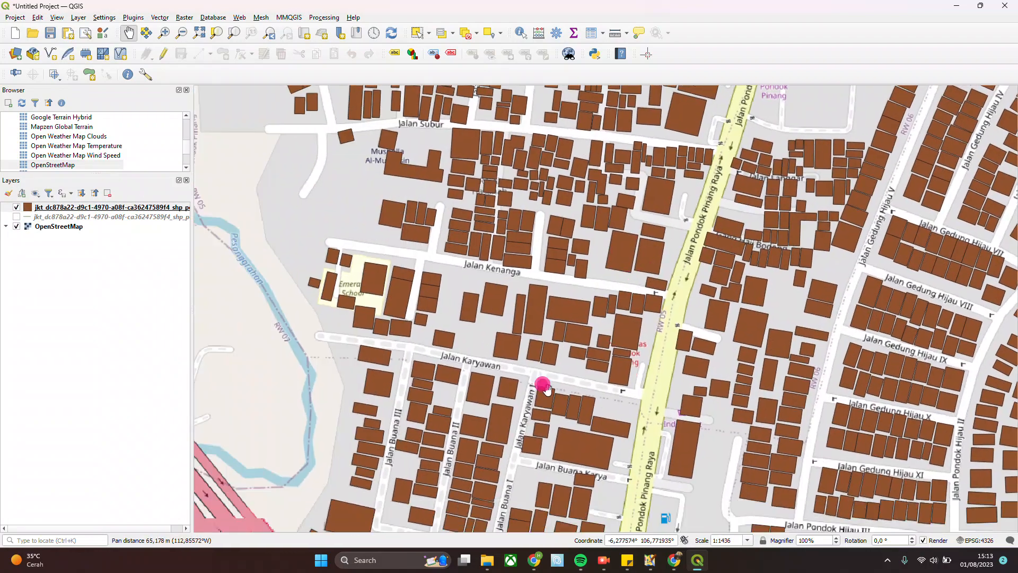
drag(543, 386, 626, 295)
scroll(548, 392, up, 1)
scroll(544, 395, up, 1)
scroll(577, 390, down, 4)
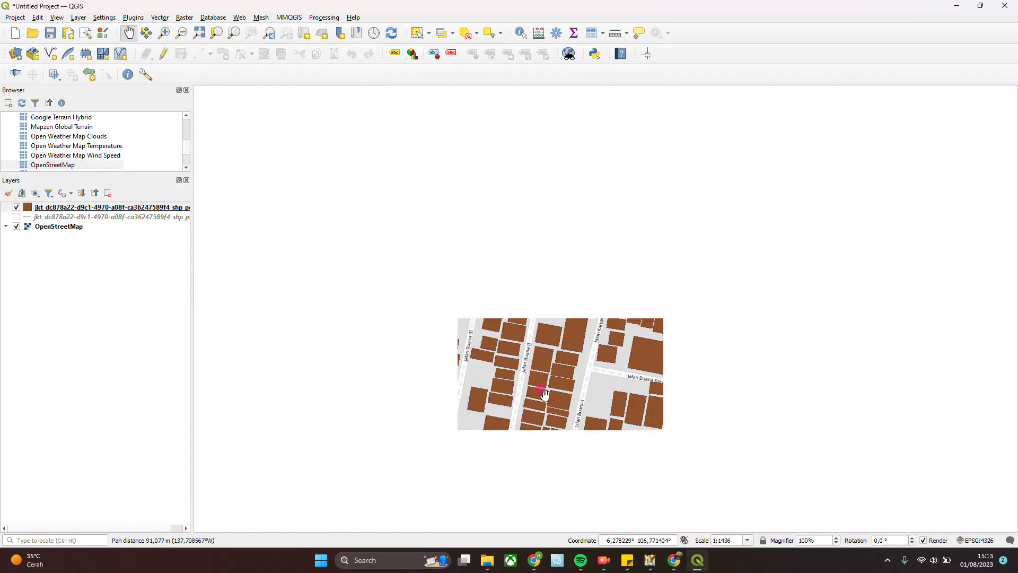
drag(645, 372, 609, 370)
scroll(608, 370, up, 1)
scroll(608, 369, up, 1)
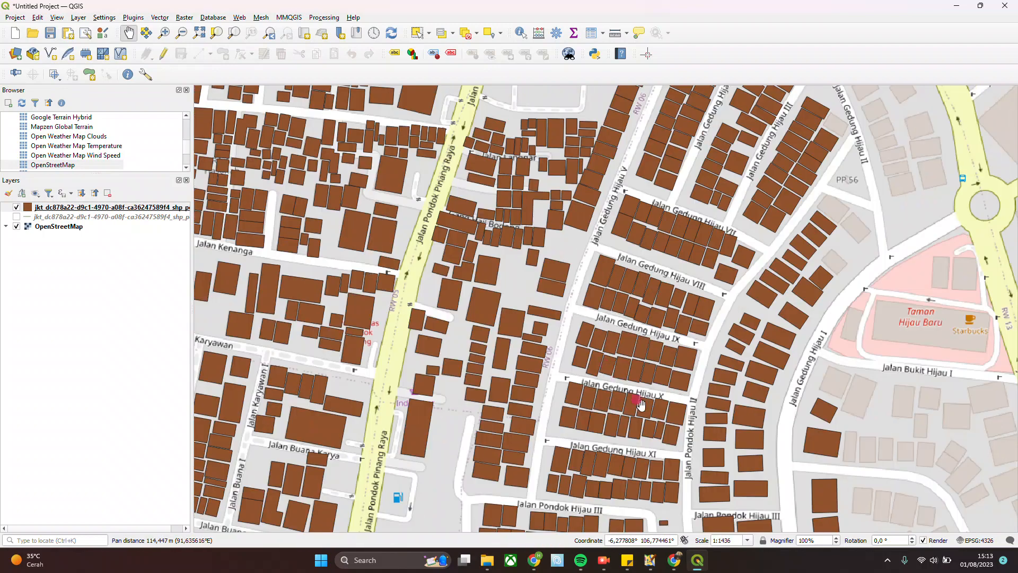
drag(639, 407, 583, 302)
scroll(552, 414, up, 2)
scroll(559, 382, down, 2)
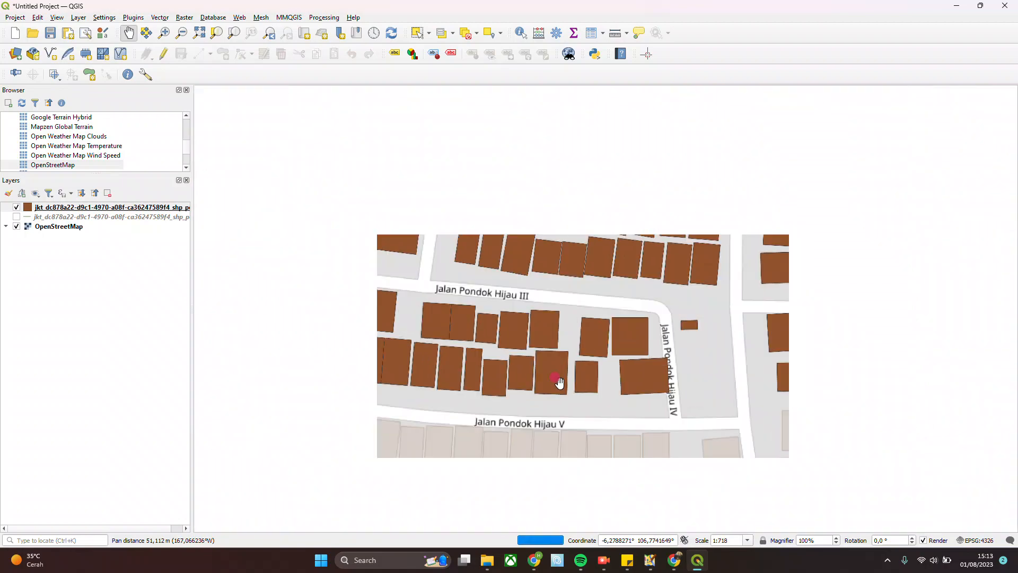
drag(559, 381, 663, 400)
drag(550, 305, 602, 378)
drag(579, 260, 606, 364)
drag(662, 222, 661, 297)
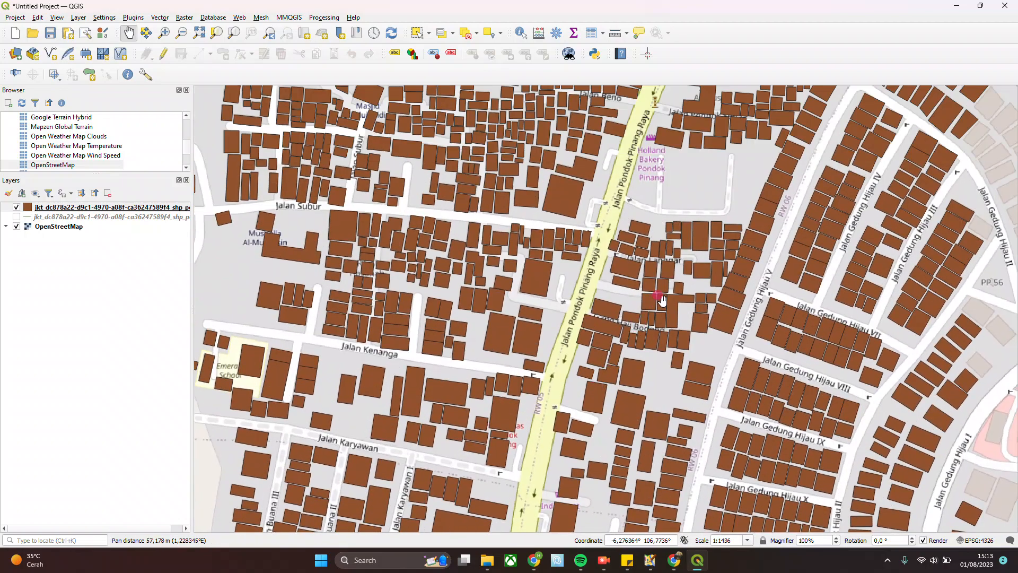
scroll(662, 298, down, 1)
- Open the attribute table of the jkt polygon layer, review its building column, and close the table
right_click(99, 207)
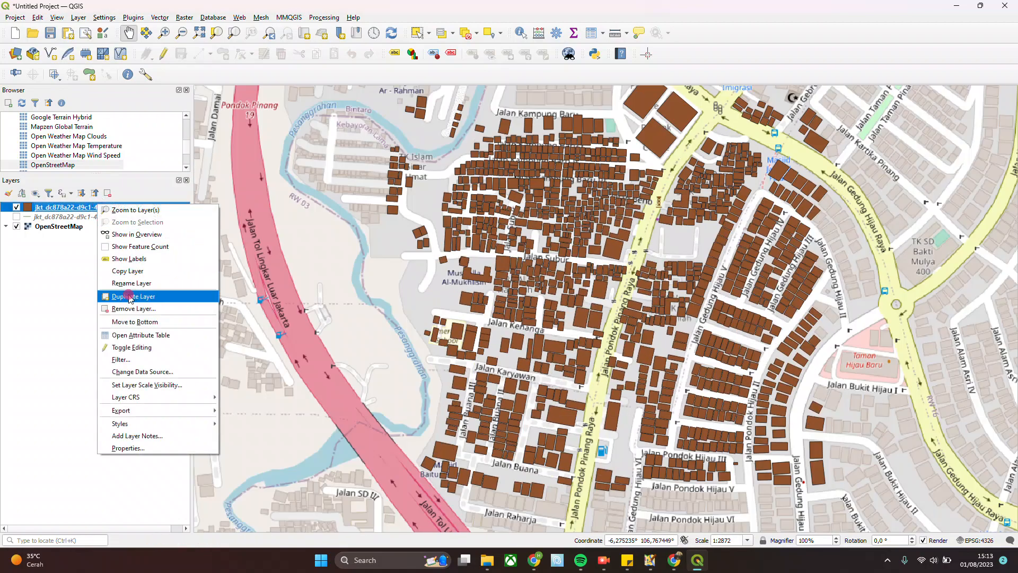
click(137, 334)
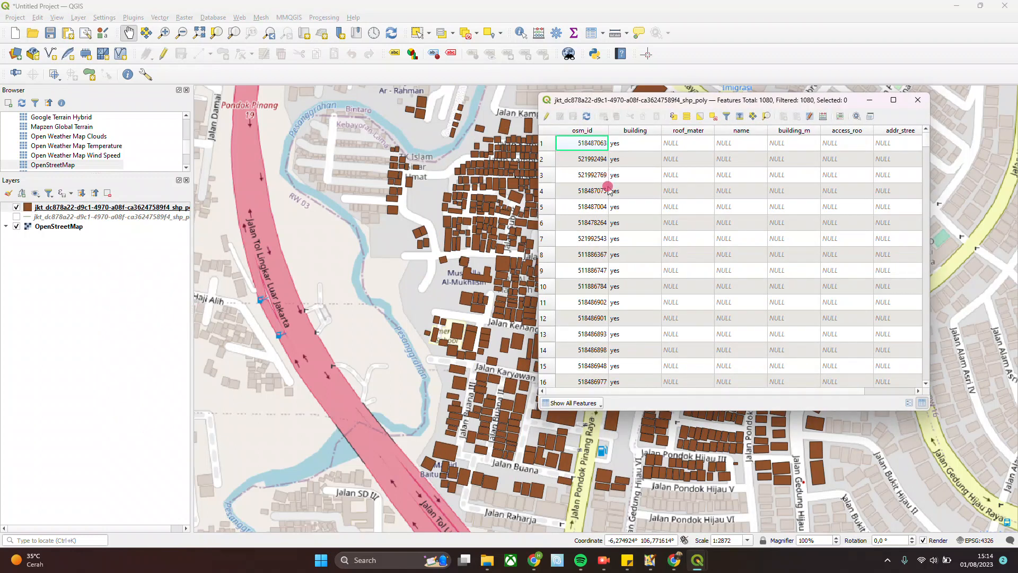
drag(608, 393, 573, 379)
scroll(645, 232, down, 10)
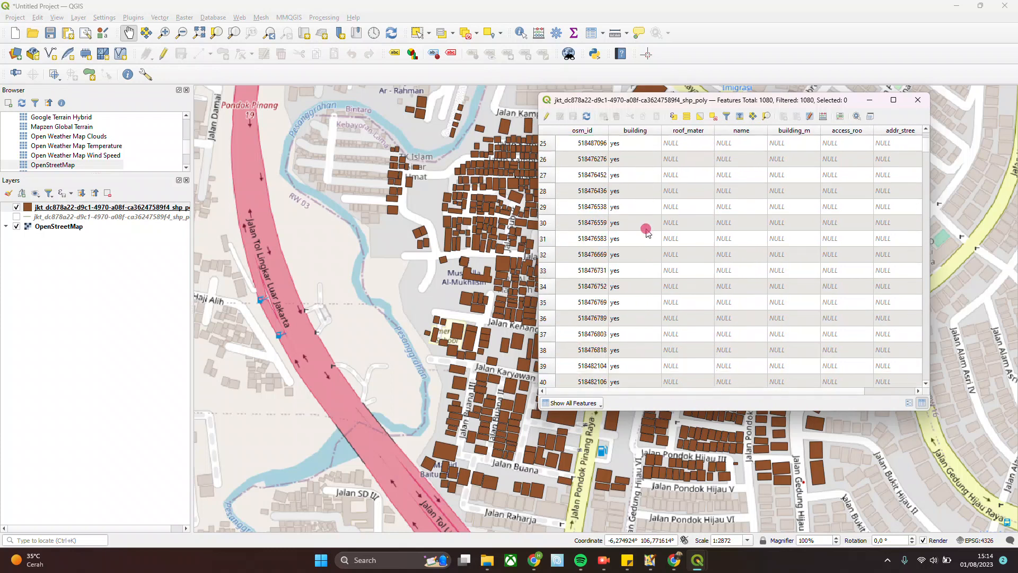
scroll(639, 159, up, 5)
scroll(643, 146, up, 5)
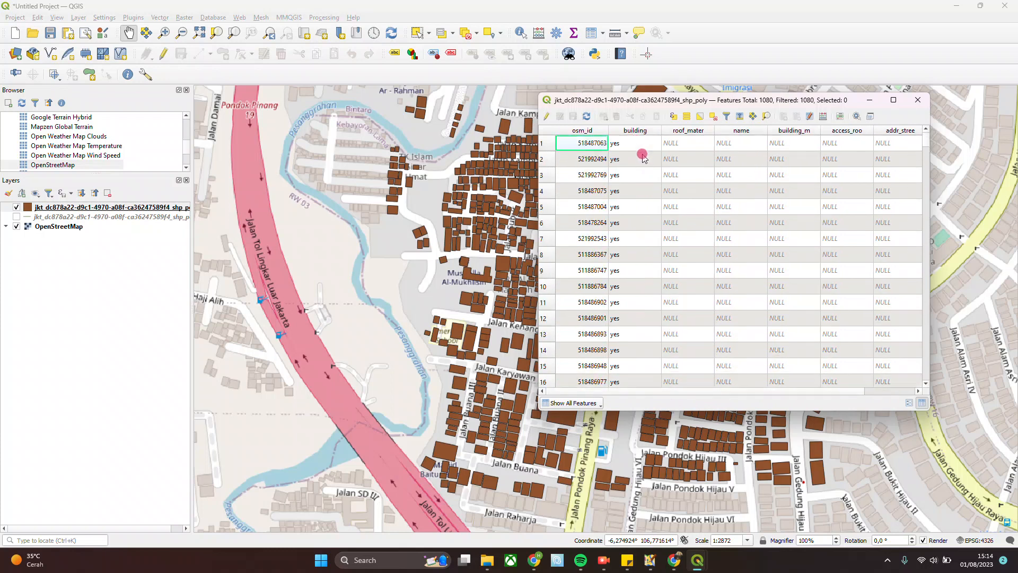
click(917, 100)
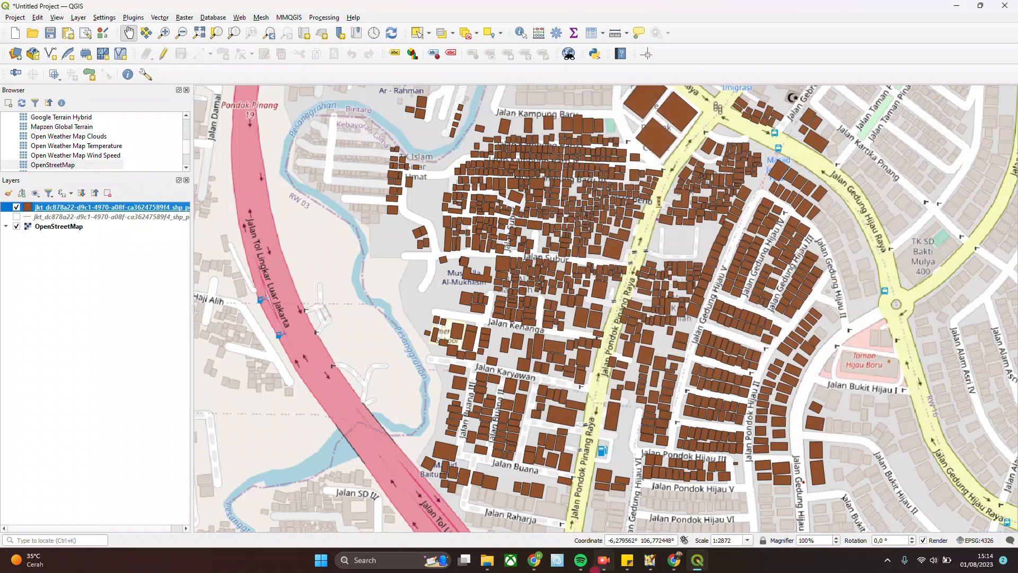
- Return to the HOT Export Tool in the browser and review the feature types within the Government category
click(673, 560)
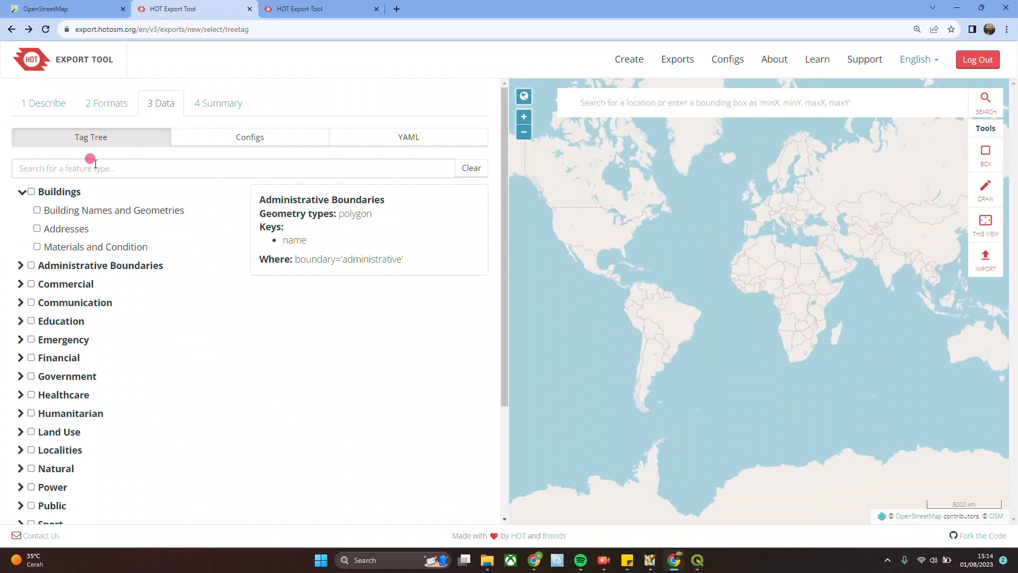
click(32, 195)
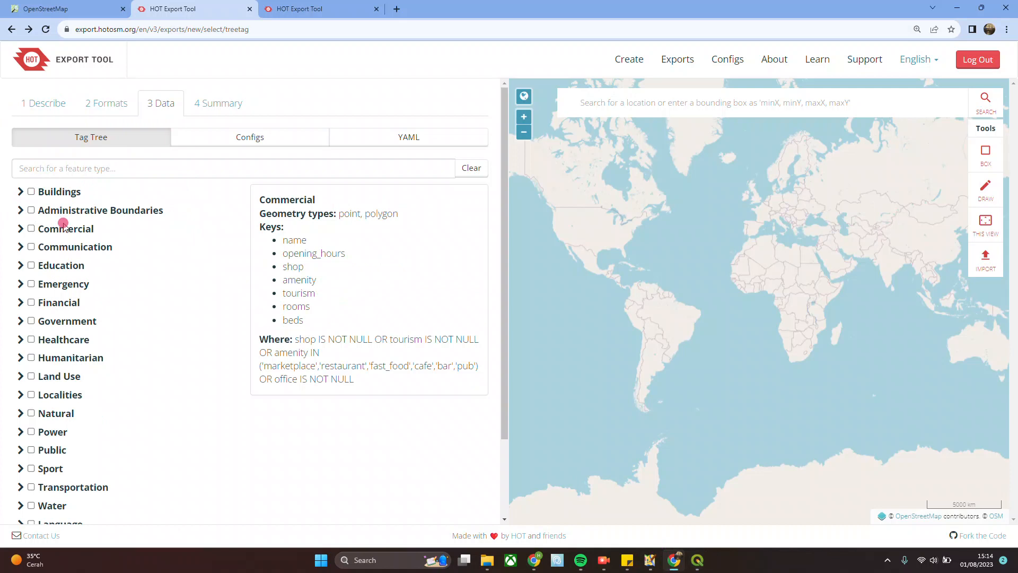
click(20, 322)
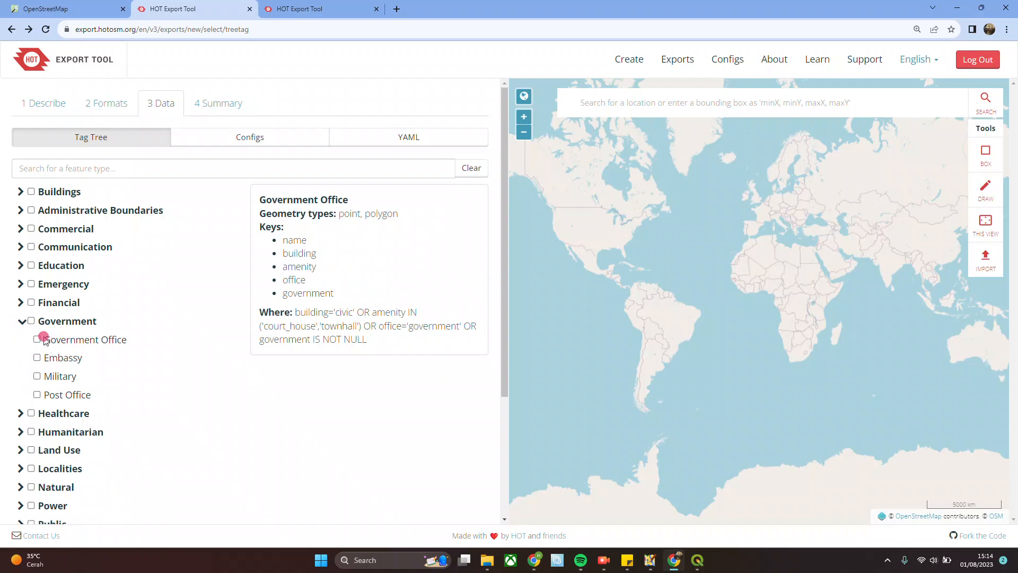
click(20, 322)
click(20, 322)
click(21, 322)
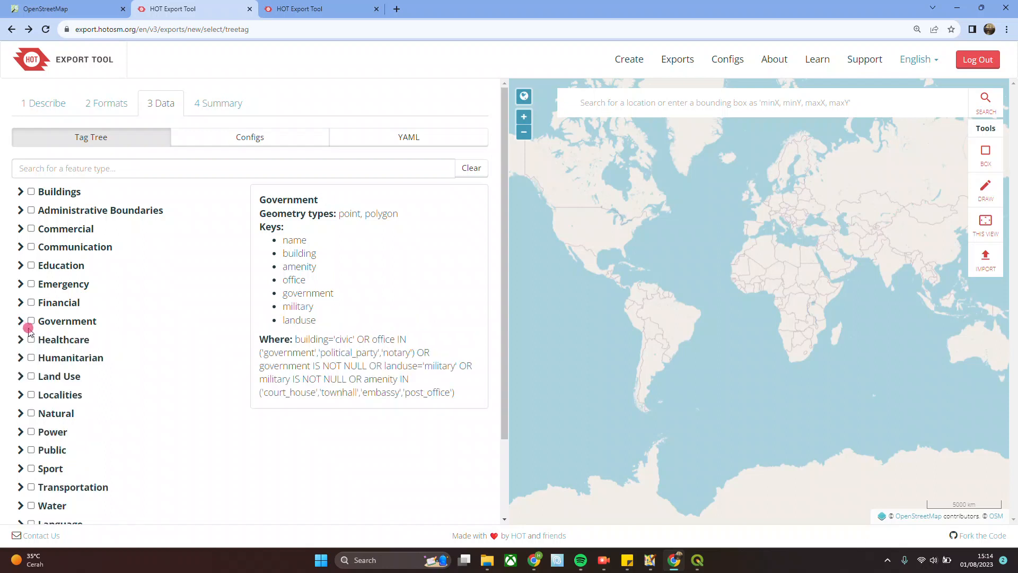
- Review the feature types within the Emergency category and look through the remaining categories of the tag tree
scroll(37, 343, down, 1)
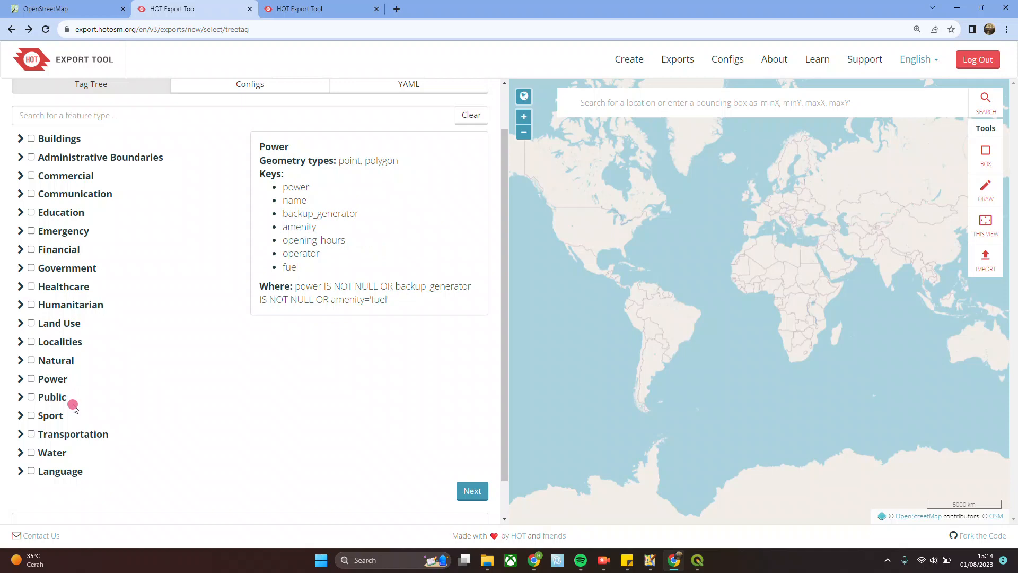
click(21, 230)
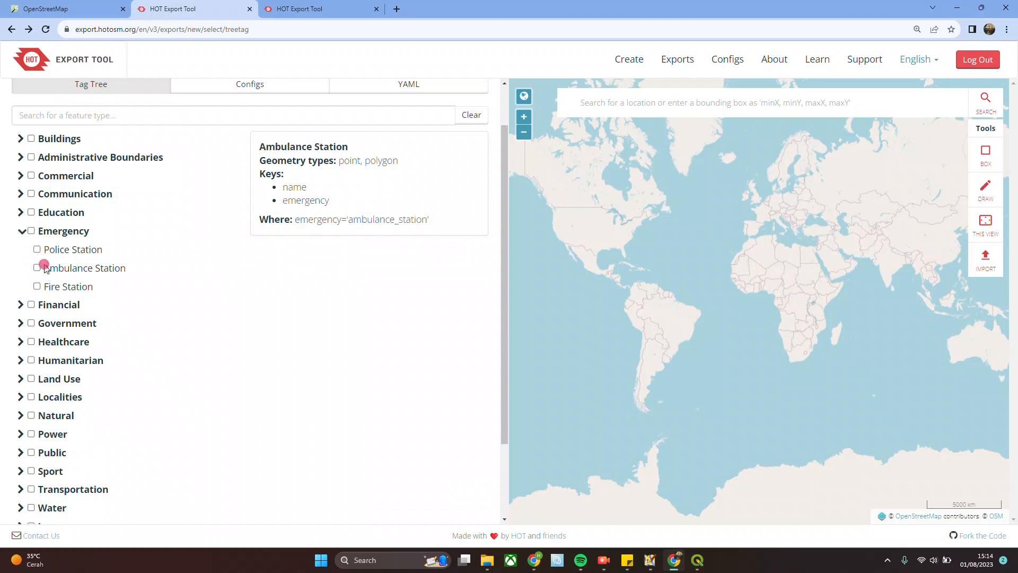
click(21, 231)
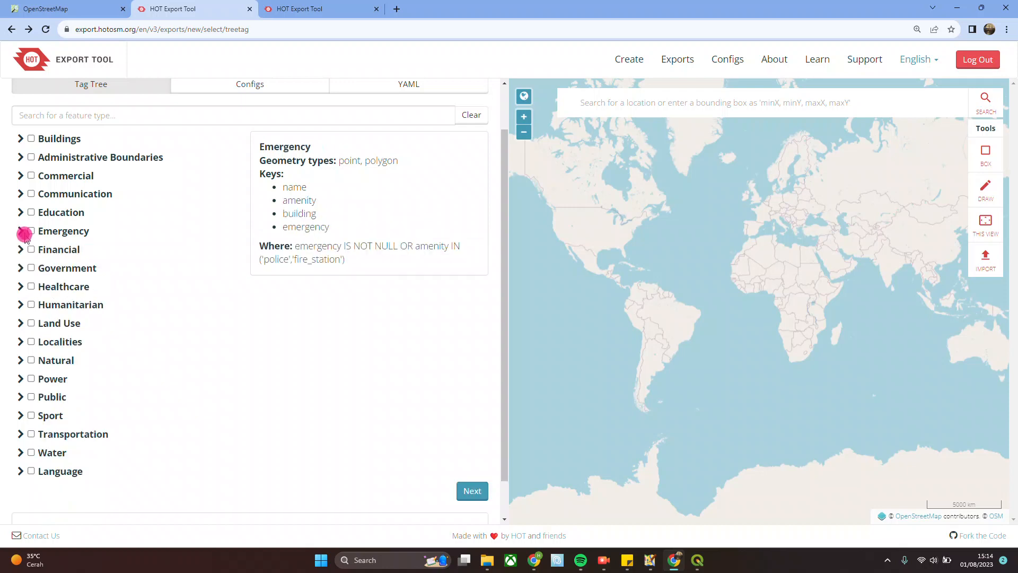
click(23, 232)
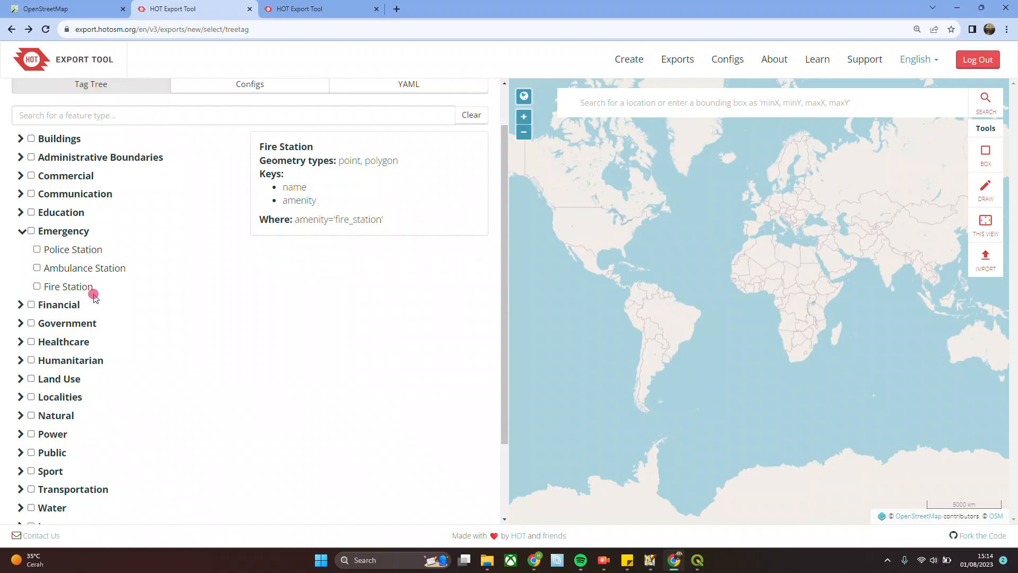
scroll(85, 297, down, 1)
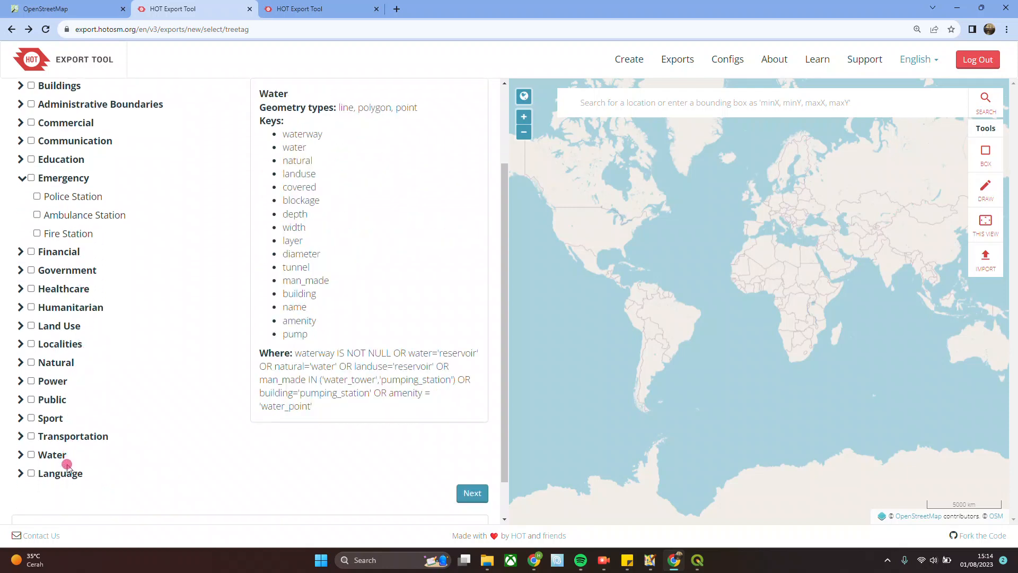
- Review the feature types within the Humanitarian and Healthcare categories, leaving only Healthcare expanded
click(21, 308)
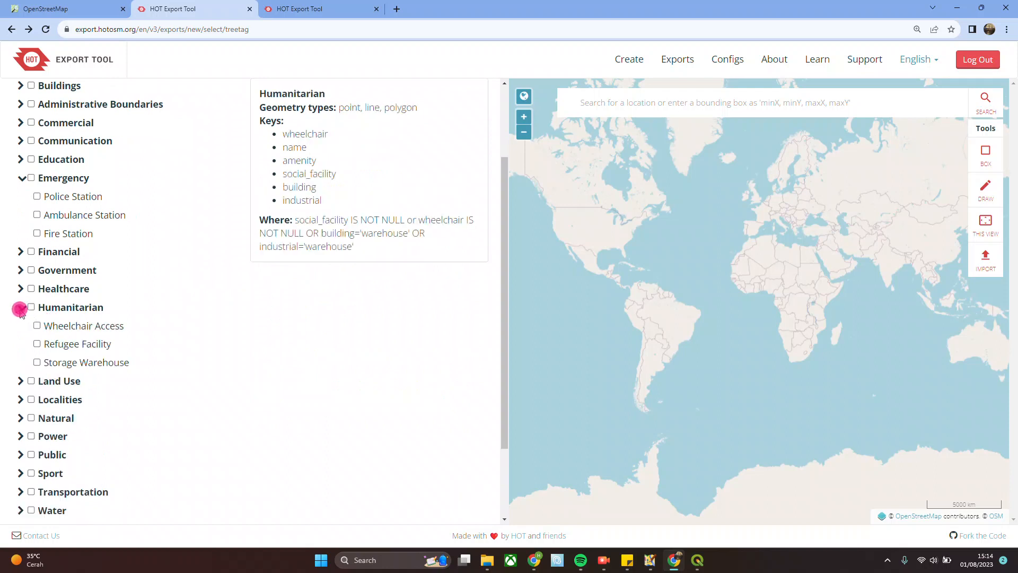
click(21, 289)
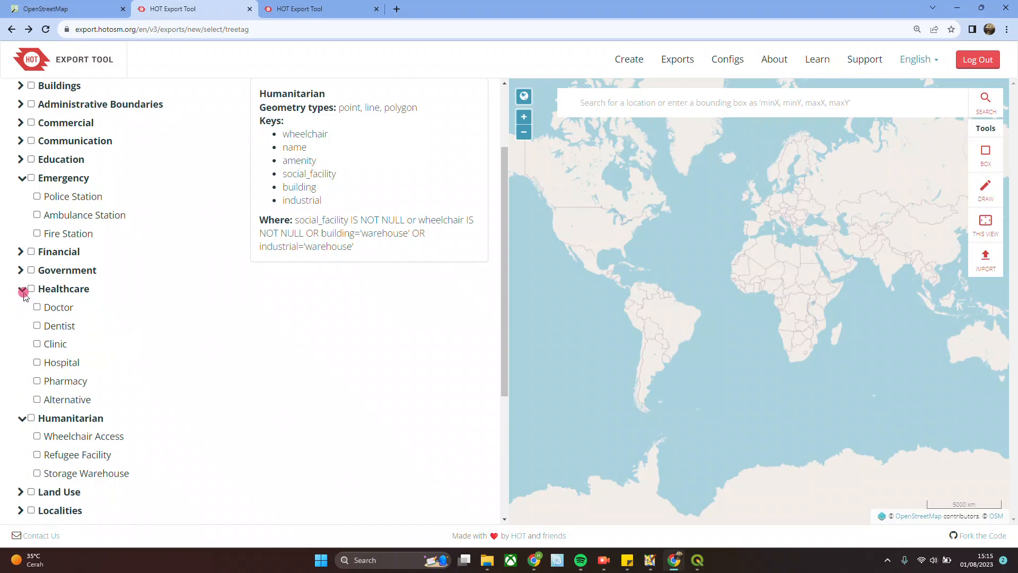
click(21, 178)
click(18, 347)
click(21, 362)
click(63, 308)
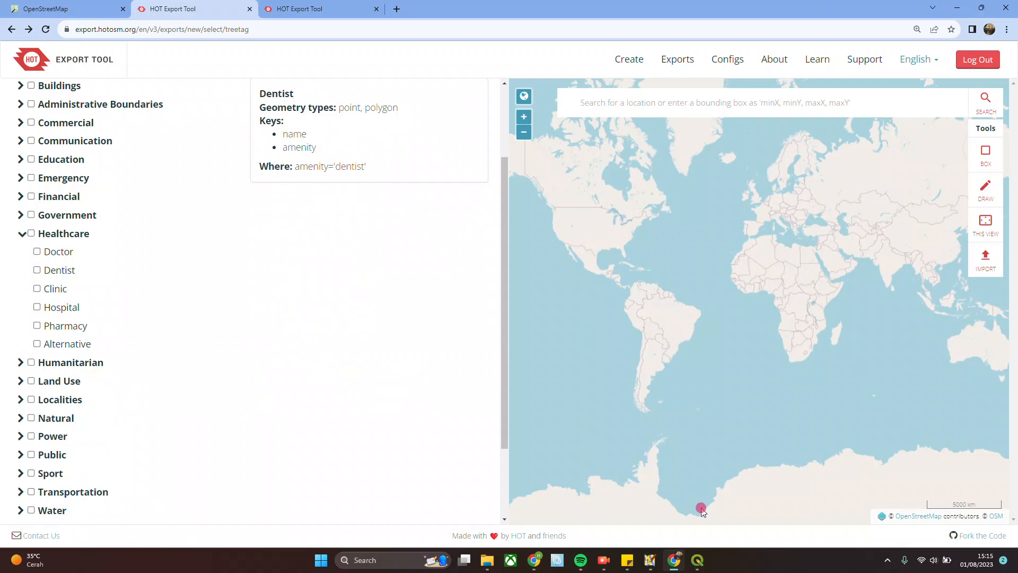
- Switch back to QGIS and view the extent of the jkt building polygons over OpenStreetMap
click(695, 559)
scroll(566, 294, down, 2)
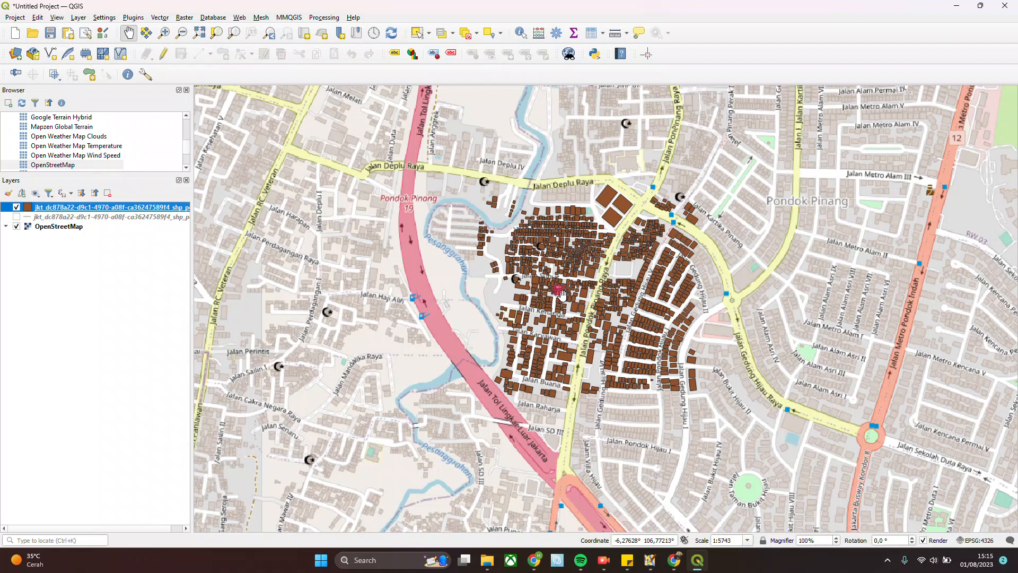
scroll(587, 295, up, 1)
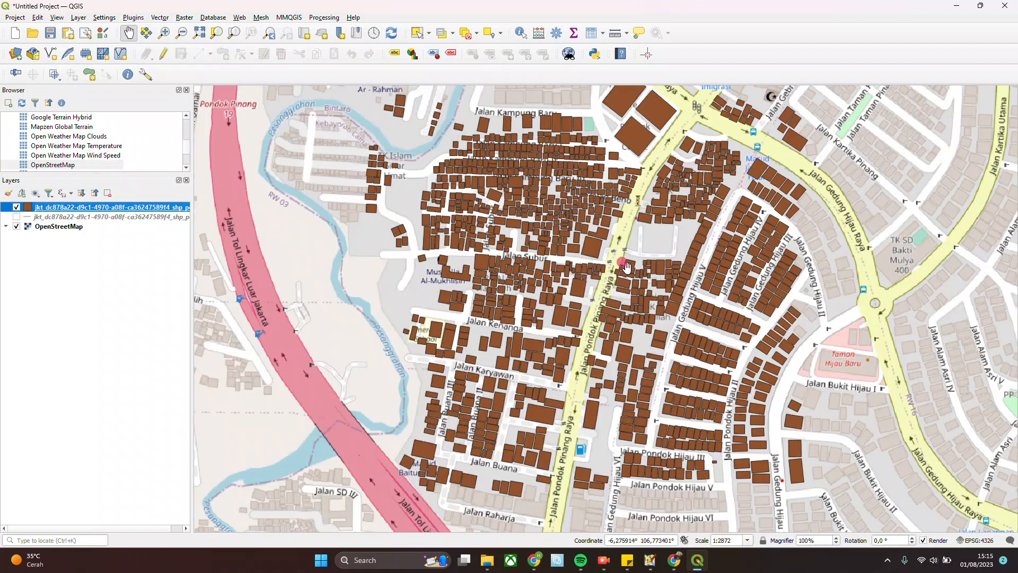
- Revisit the HOT Export Tool in the browser and return to QGIS to examine the jkt building footprints against the surrounding OpenStreetMap streets and buildings
click(674, 560)
click(204, 13)
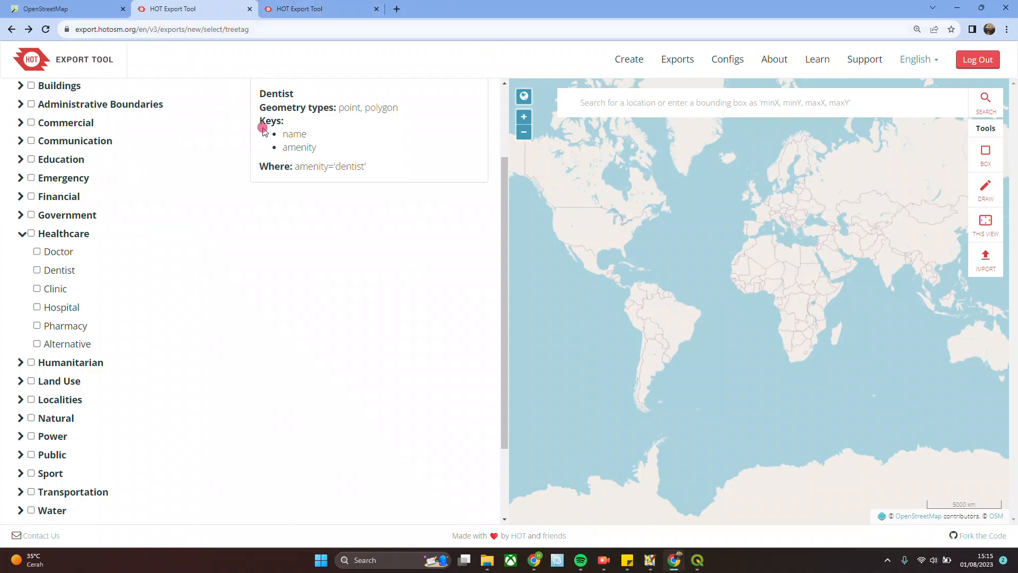
click(698, 560)
scroll(486, 243, down, 1)
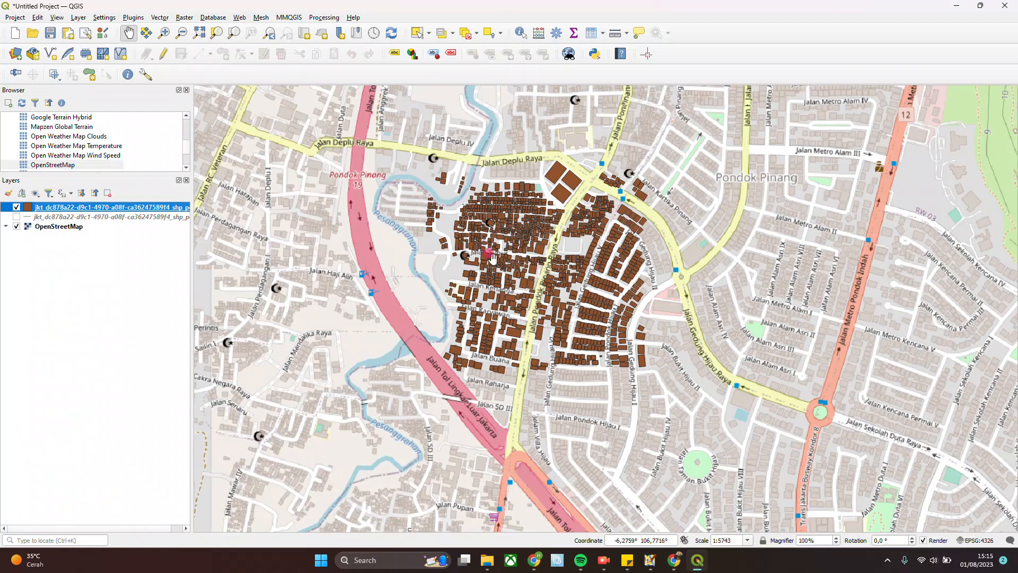
drag(671, 286, 605, 314)
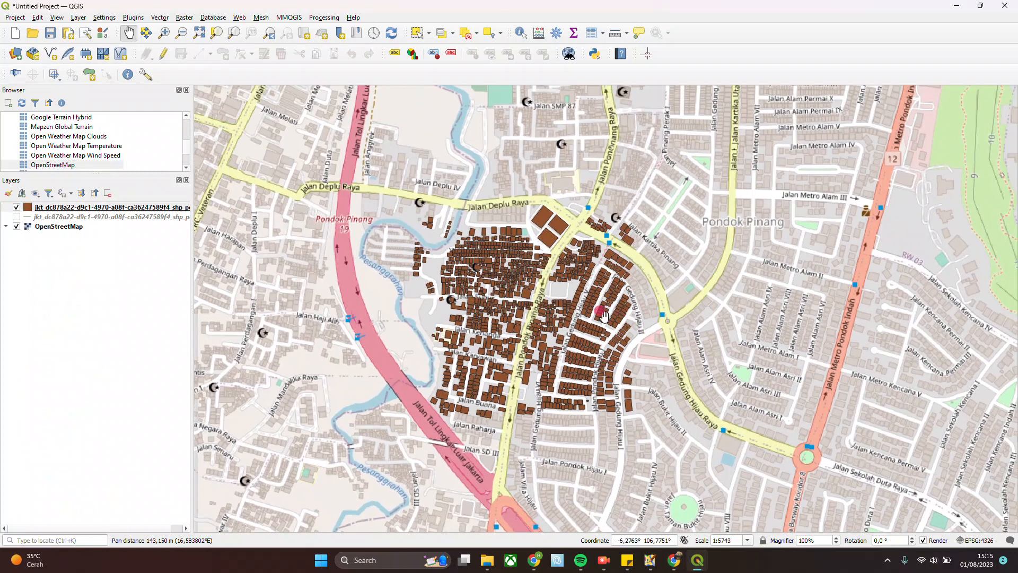
scroll(602, 316, up, 1)
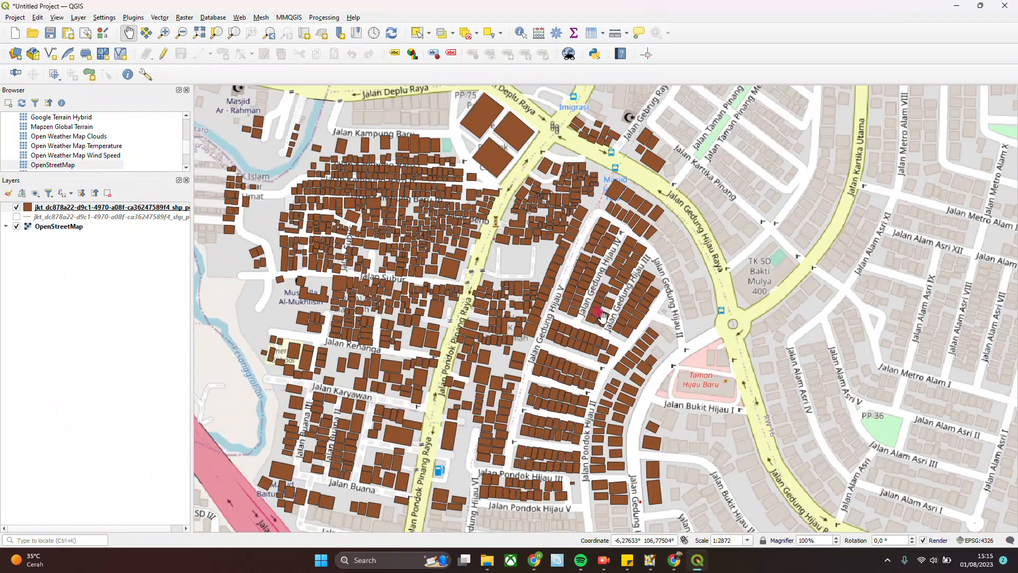
drag(676, 216, 716, 195)
scroll(715, 196, down, 1)
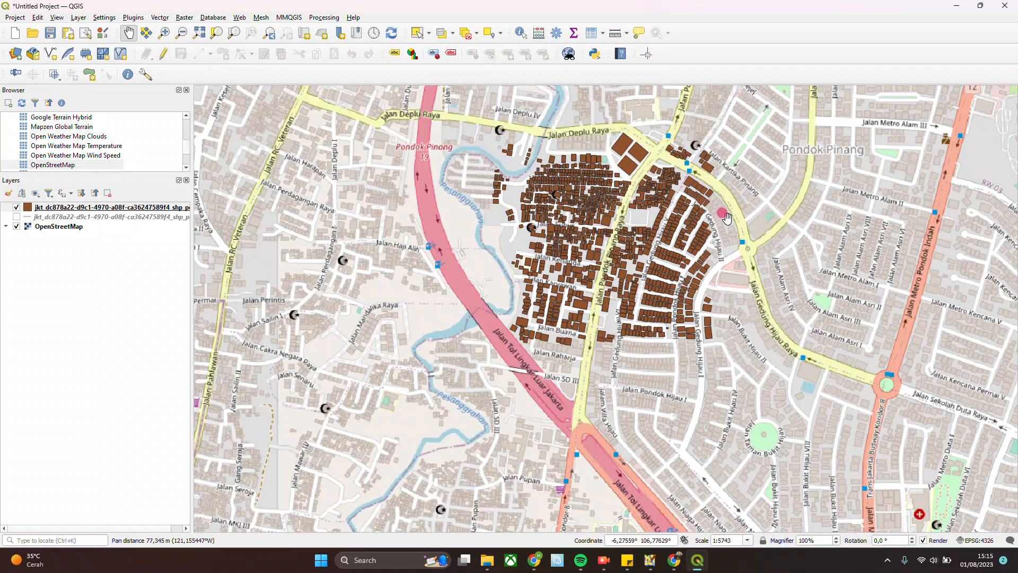
scroll(726, 217, up, 1)
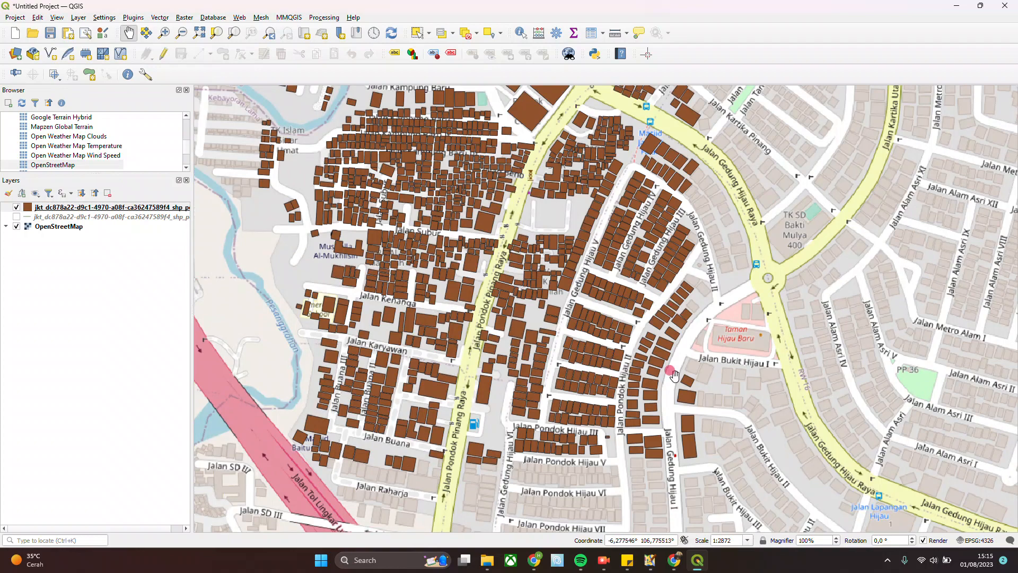